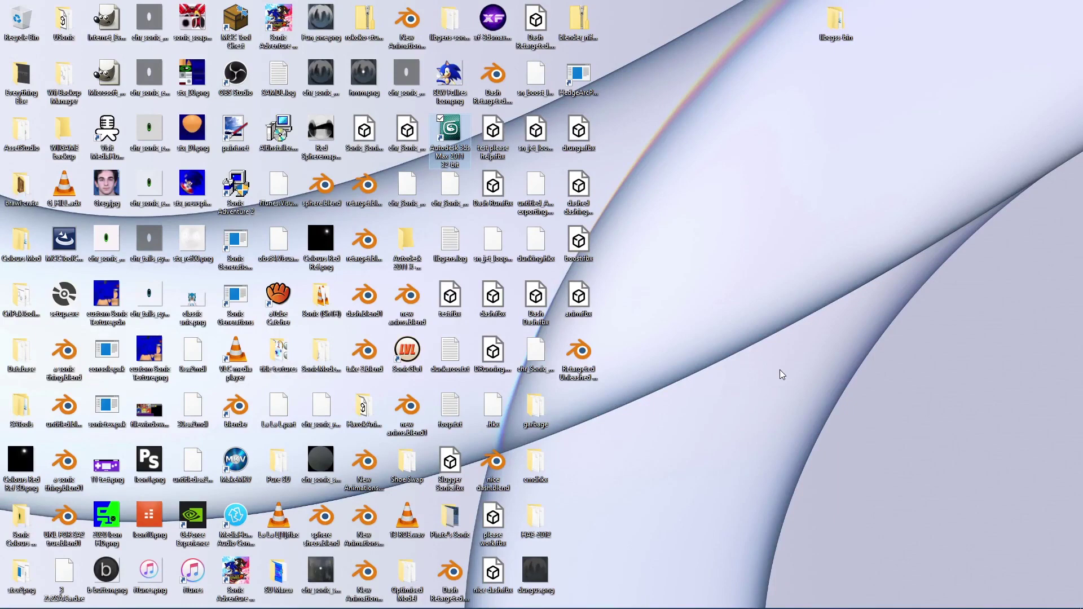
# Close the duplicate Blender window so only the Retargeted Unleashed Animations project remains.
pyautogui.moveTo(648, 598)
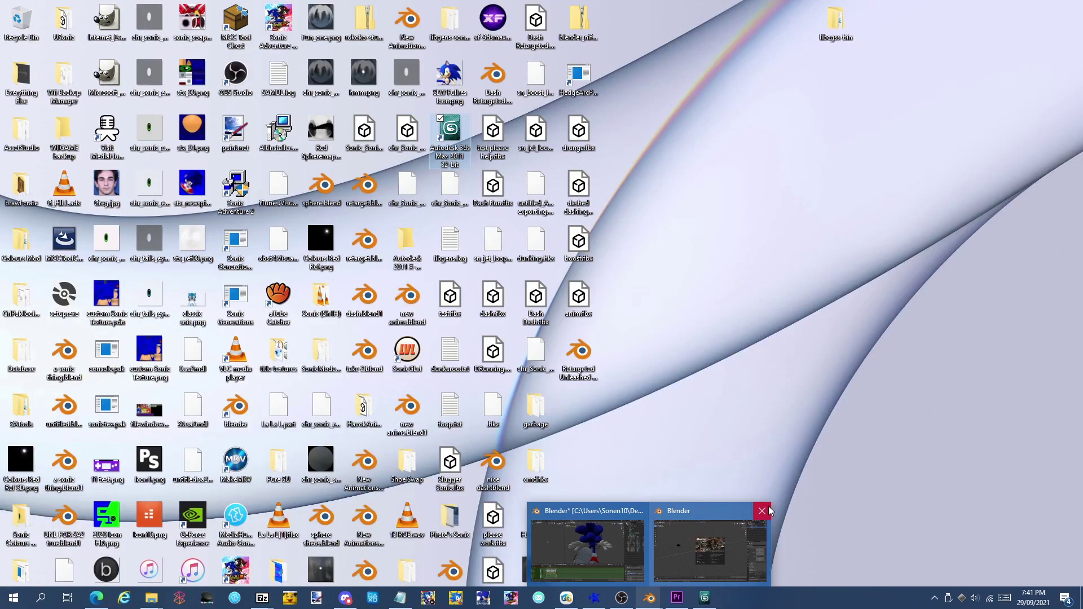
pyautogui.click(762, 510)
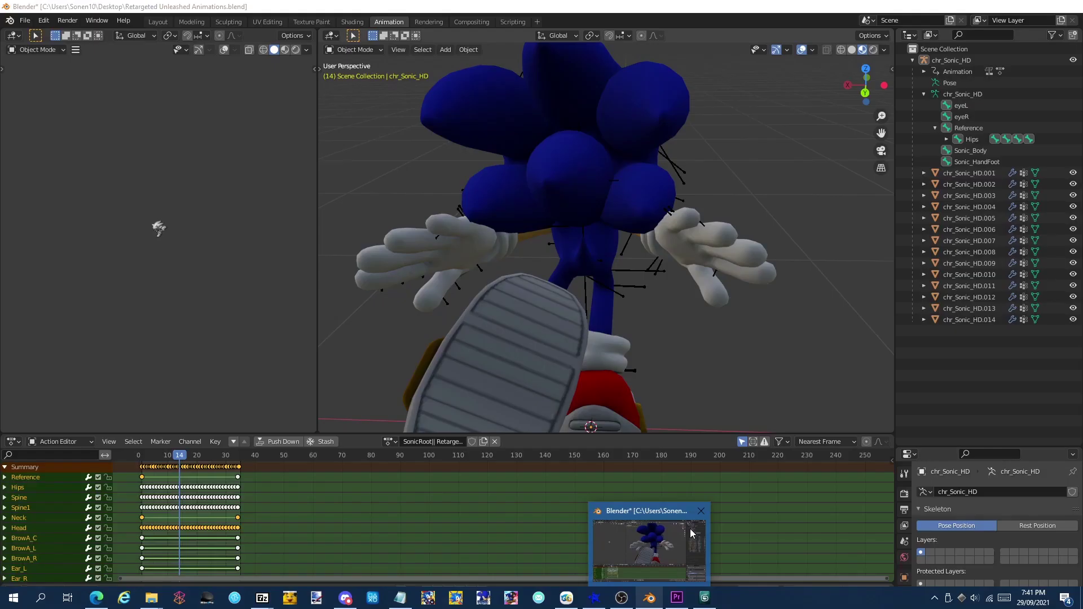
# Bring the Sonic project forward, view Sonic from the side, and select the armature and head mesh.
pyautogui.click(689, 529)
pyautogui.moveTo(690, 270); pyautogui.dragTo(614, 180, button='middle')
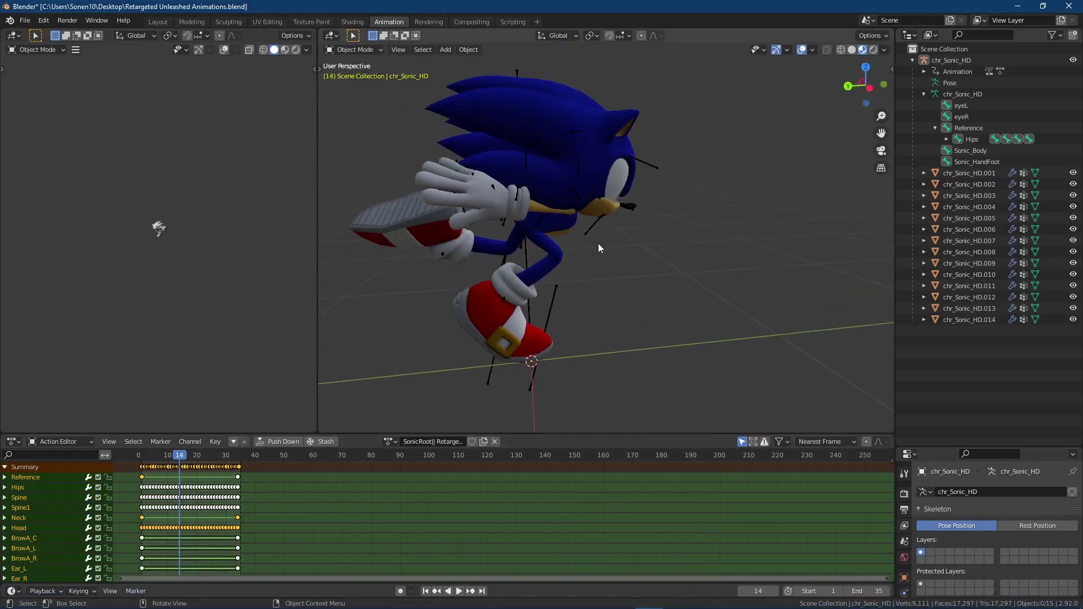
pyautogui.click(594, 228)
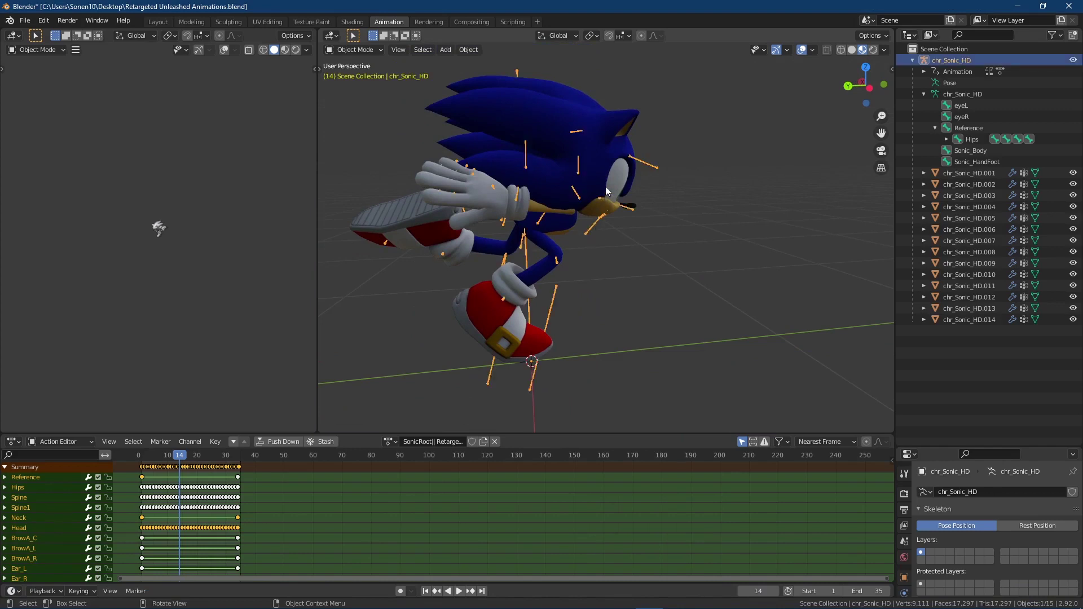
pyautogui.click(618, 187)
pyautogui.moveTo(703, 210); pyautogui.dragTo(557, 280, button='middle')
# Reselect the chr_Sonic_HD armature, view it from the front and behind, then switch to 3ds Max.
pyautogui.click(546, 300)
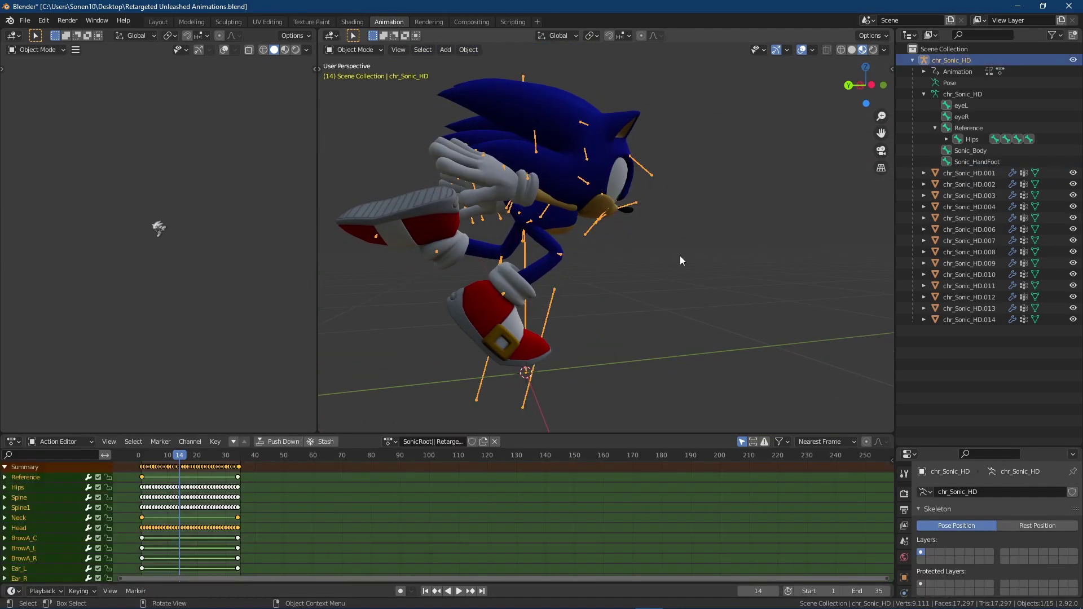
pyautogui.moveTo(679, 256); pyautogui.dragTo(736, 275, button='middle')
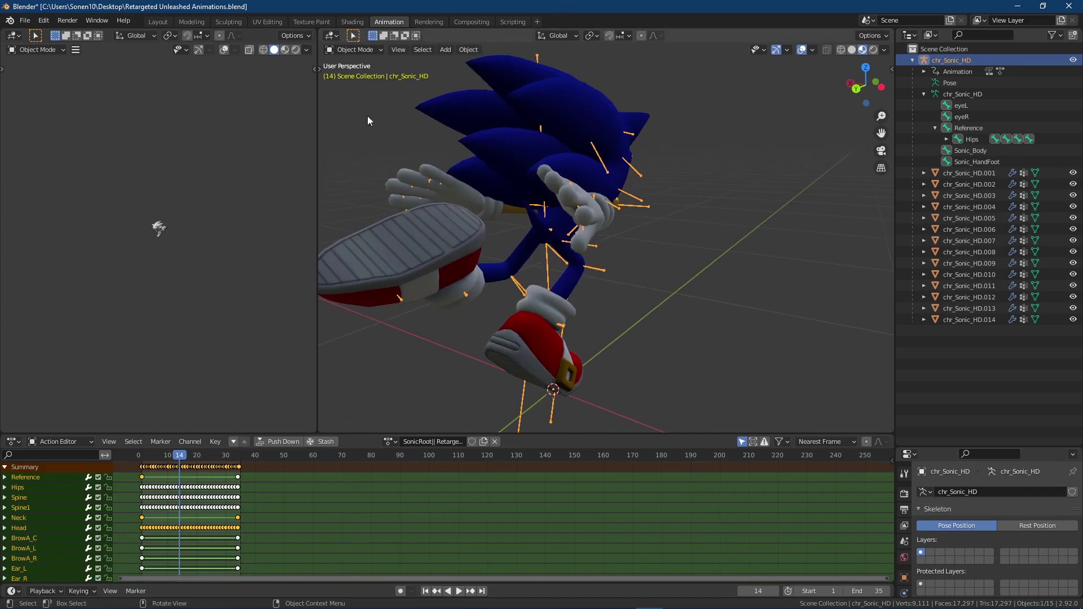
pyautogui.moveTo(461, 210); pyautogui.dragTo(564, 270, button='middle')
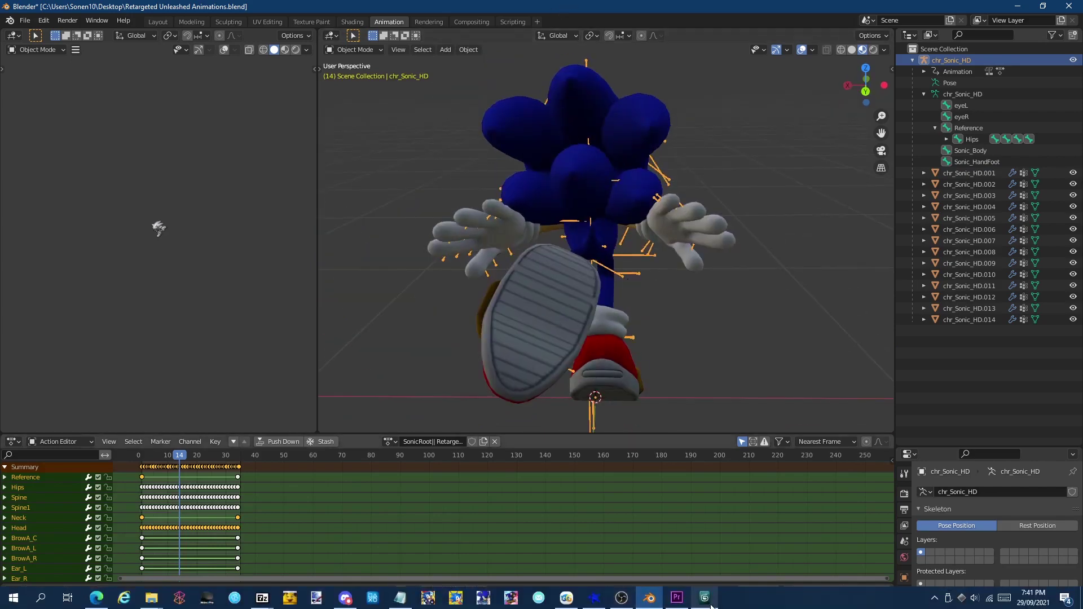
pyautogui.click(705, 599)
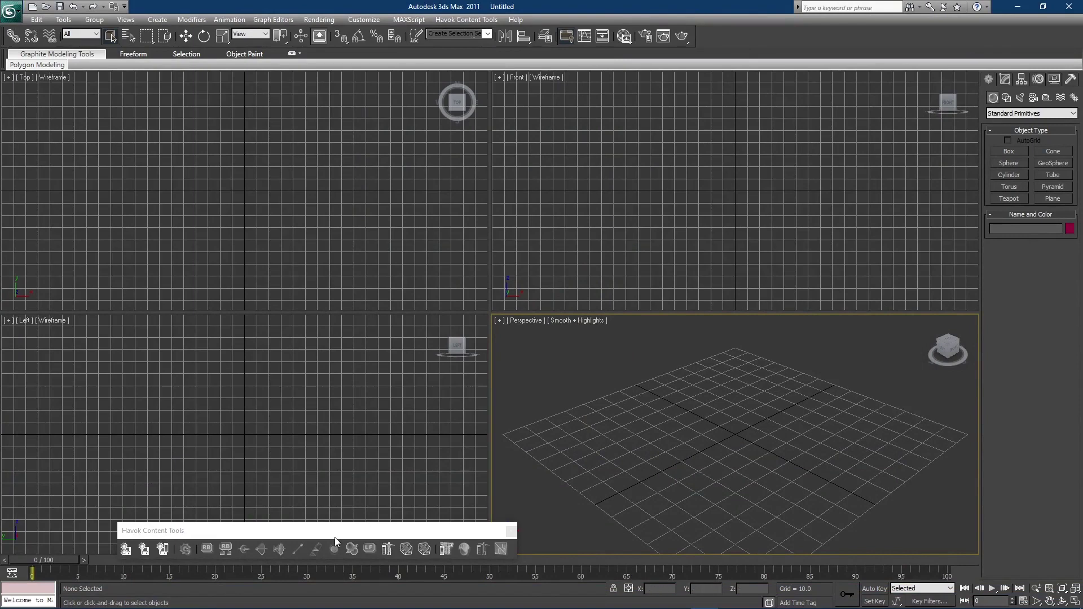
# Move the floating Havok Content Tools panel from the bottom to the centre of the viewports.
pyautogui.moveTo(329, 536); pyautogui.dragTo(323, 286)
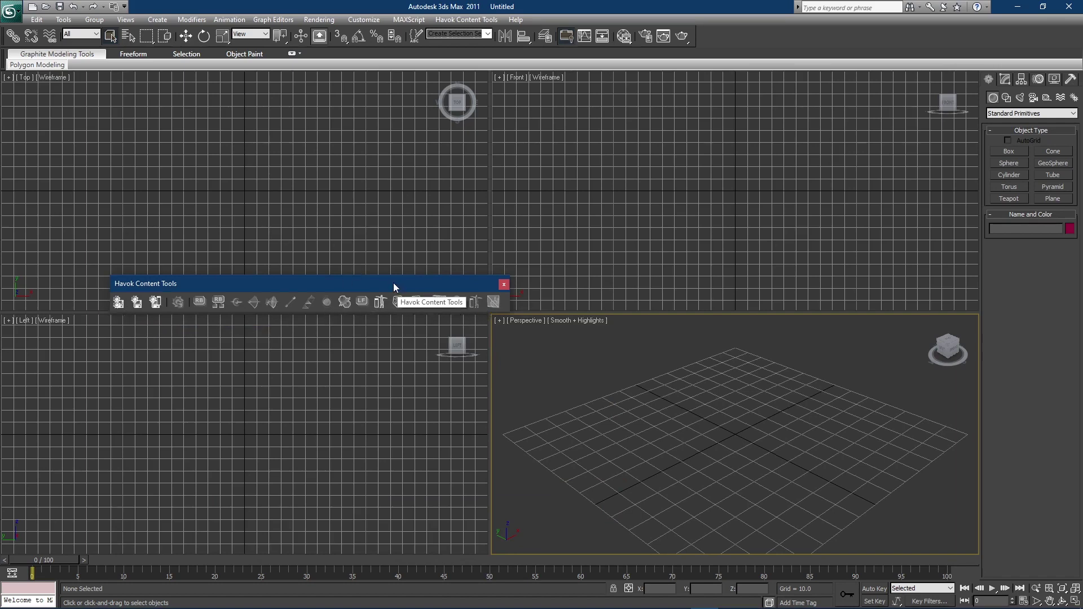
pyautogui.moveTo(392, 282); pyautogui.dragTo(385, 298)
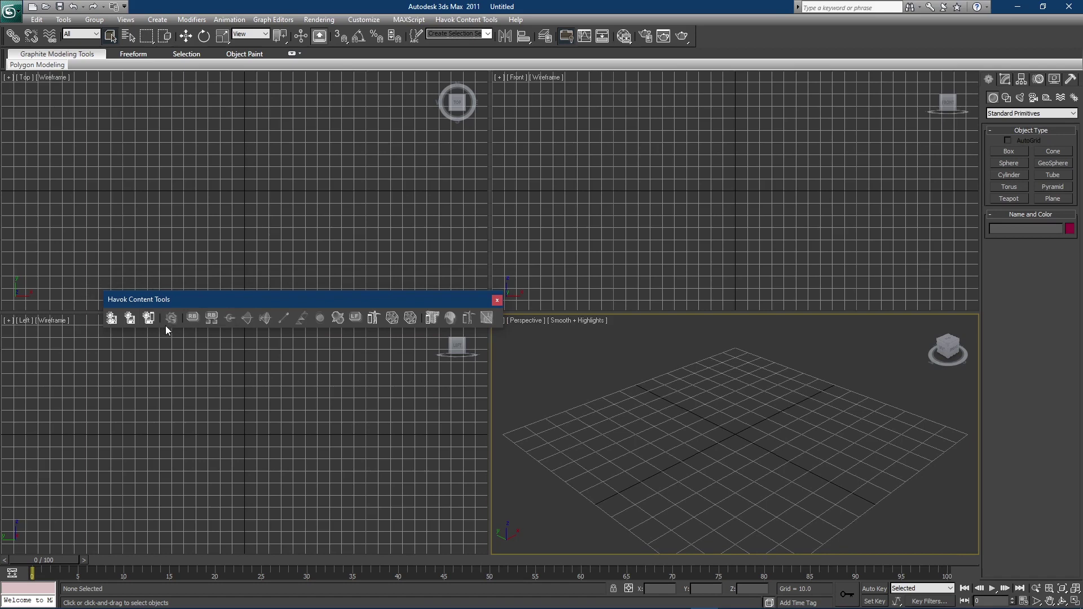
pyautogui.moveTo(604, 591)
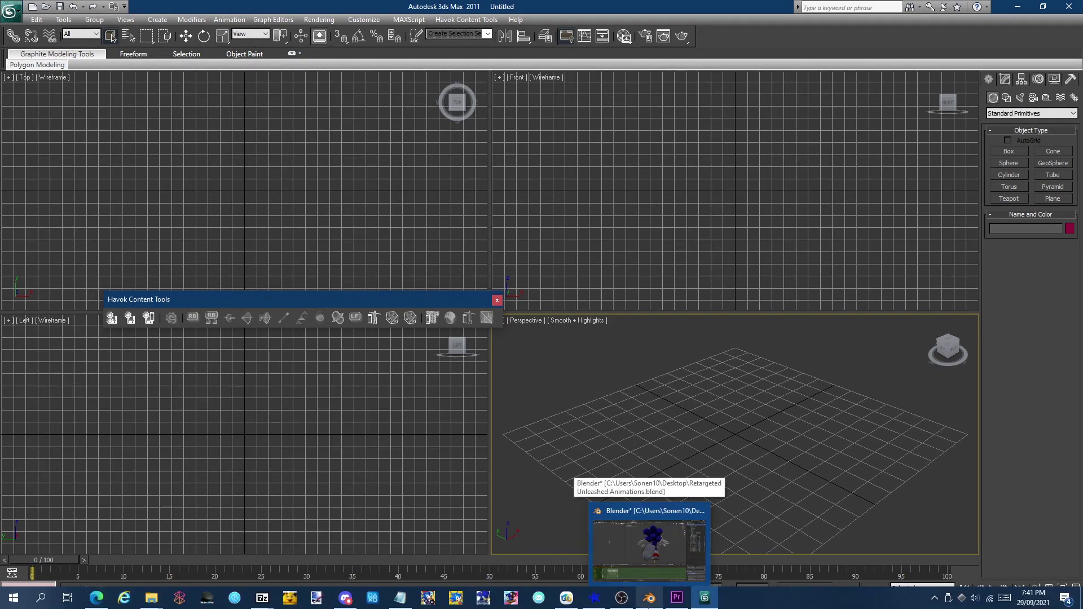
# Return to Blender and play the retargeted animation while viewing Sonic from the side.
pyautogui.click(648, 597)
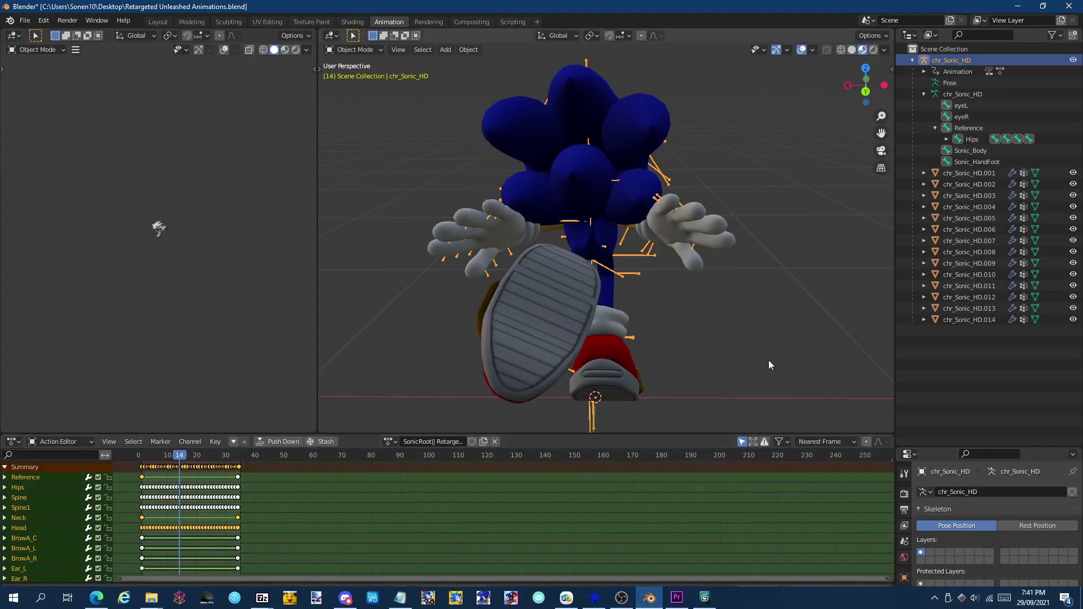
pyautogui.moveTo(769, 360); pyautogui.dragTo(502, 295, button='middle')
pyautogui.press('space')
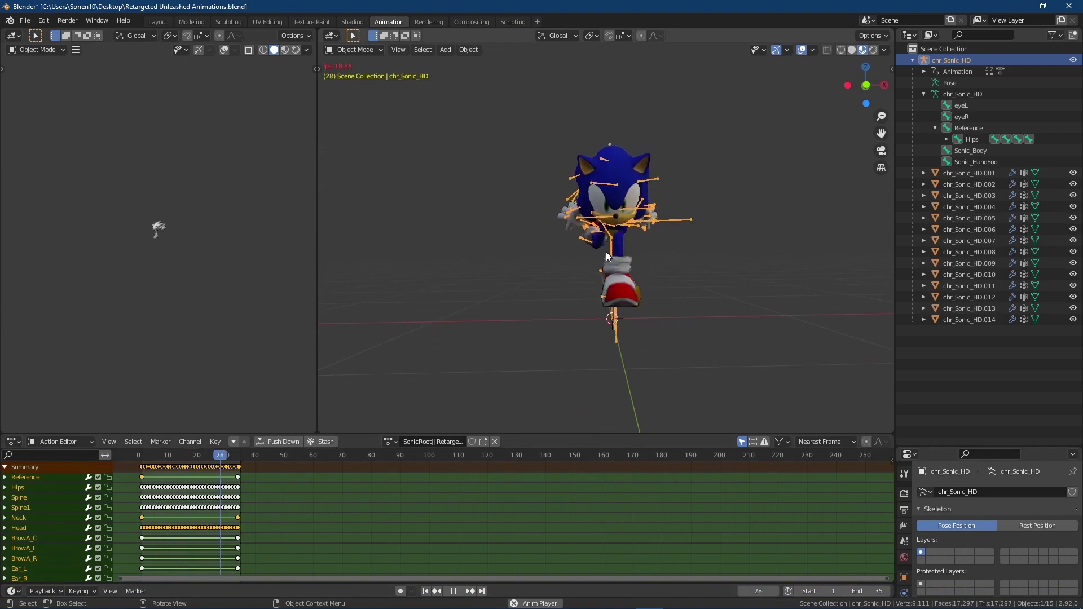
pyautogui.moveTo(645, 262); pyautogui.dragTo(803, 144, button='middle')
pyautogui.press('space')
# Switch the viewport to Solid shading and replay the animation, viewing Sonic from behind.
pyautogui.press('space')
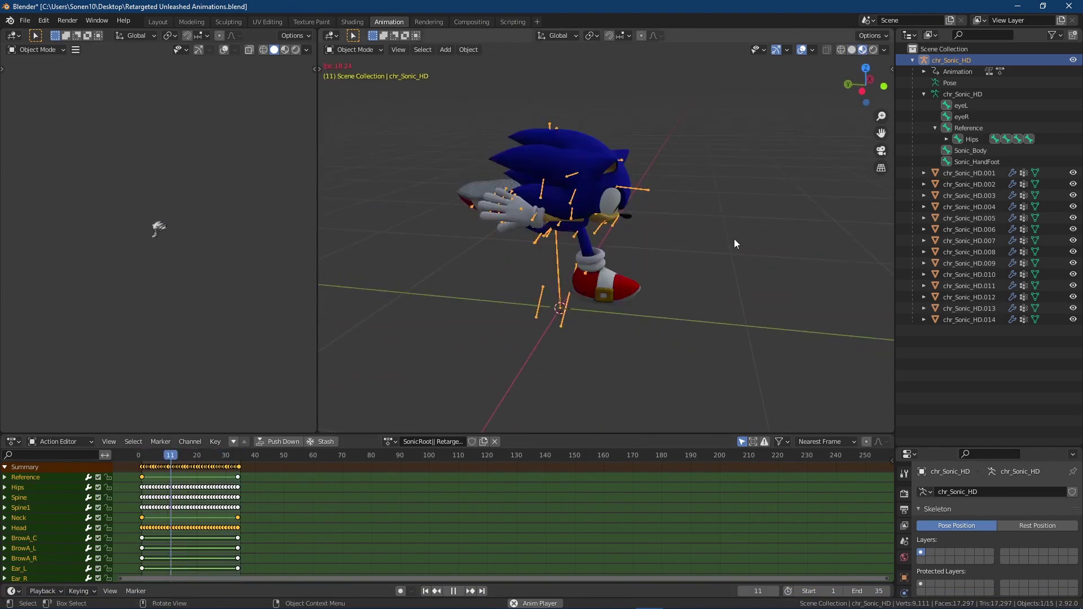
pyautogui.click(851, 50)
pyautogui.press('space')
pyautogui.moveTo(685, 236); pyautogui.dragTo(821, 253, button='middle')
pyautogui.press('space')
pyautogui.moveTo(681, 286); pyautogui.dragTo(468, 195, button='middle')
pyautogui.press('space')
pyautogui.scroll(6, 622, 236)
pyautogui.scroll(-3, 468, 195)
# Enlarge the properties area and zoom in on a front view of Sonic.
pyautogui.moveTo(946, 448); pyautogui.dragTo(954, 325)
pyautogui.moveTo(713, 333); pyautogui.dragTo(800, 371, button='middle')
pyautogui.scroll(4, 800, 371)
pyautogui.moveTo(728, 290); pyautogui.dragTo(648, 293, button='middle')
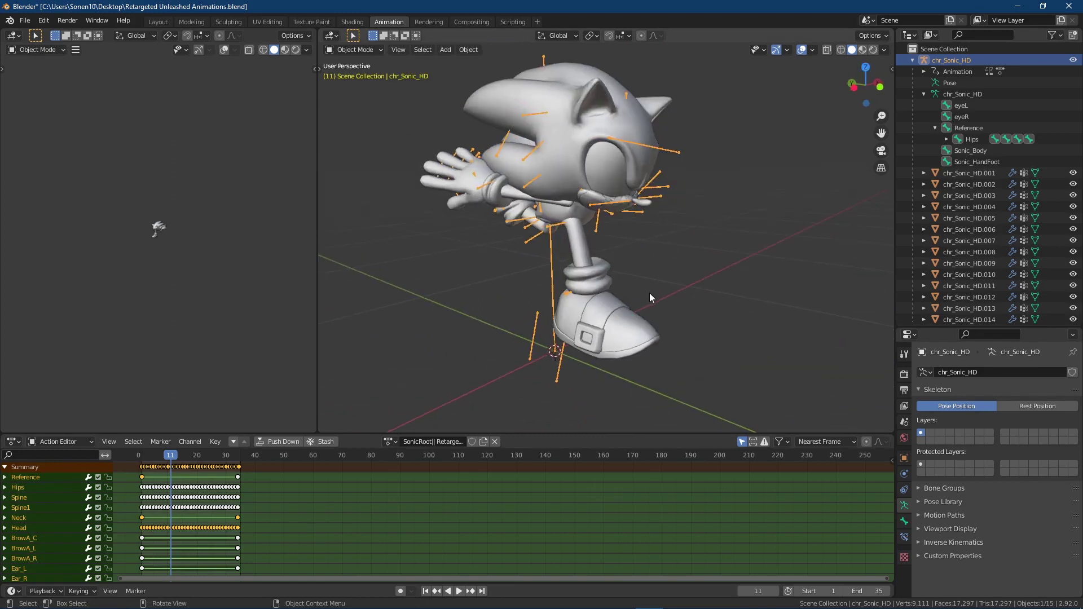
pyautogui.scroll(2, 649, 292)
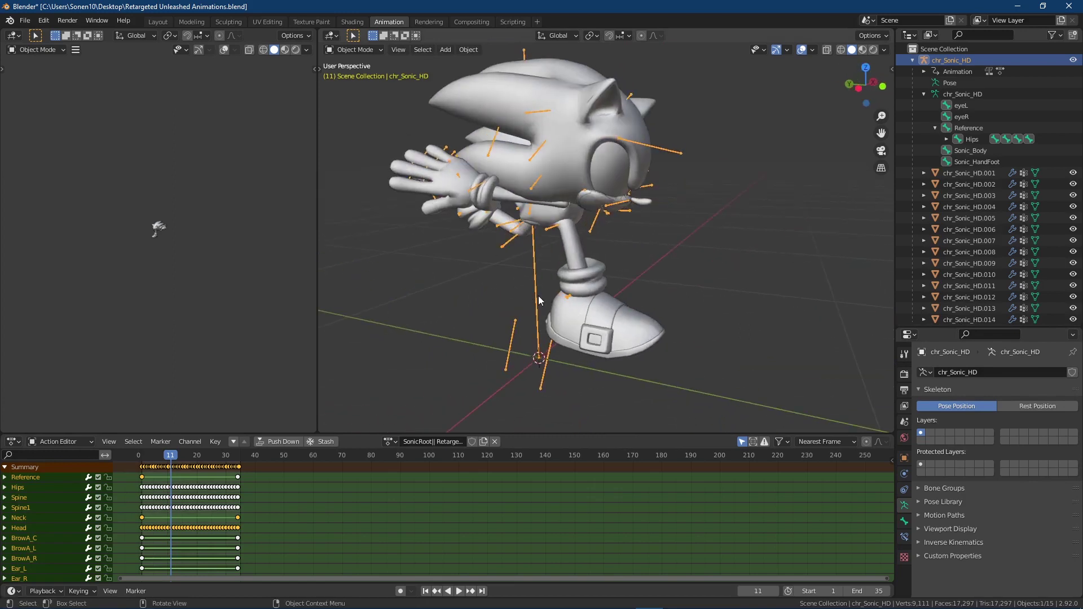
# Set the scene's Unit System to Imperial.
pyautogui.click(904, 423)
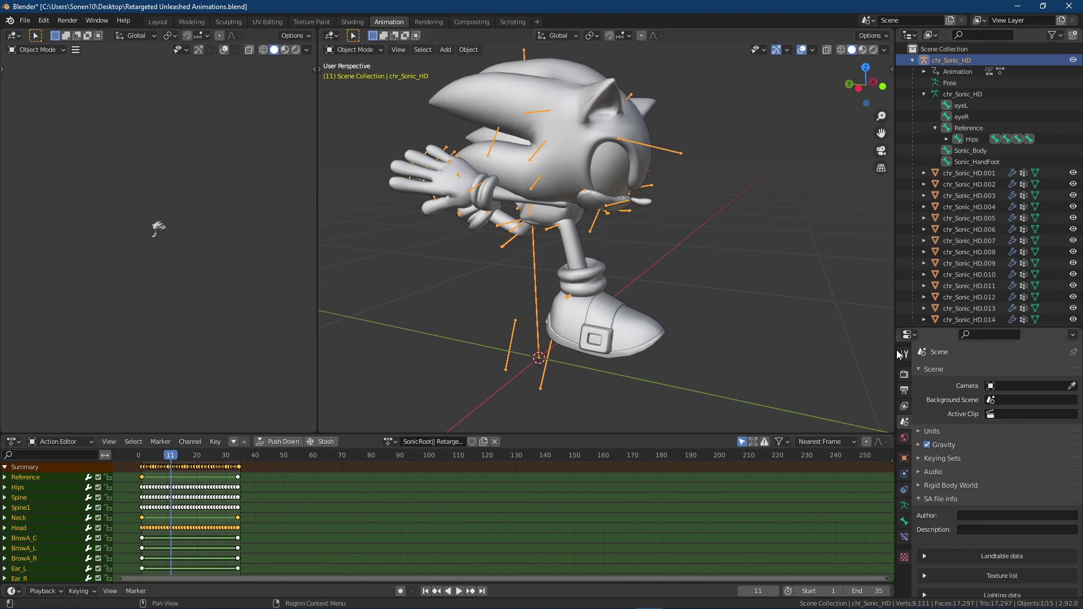
pyautogui.click(945, 432)
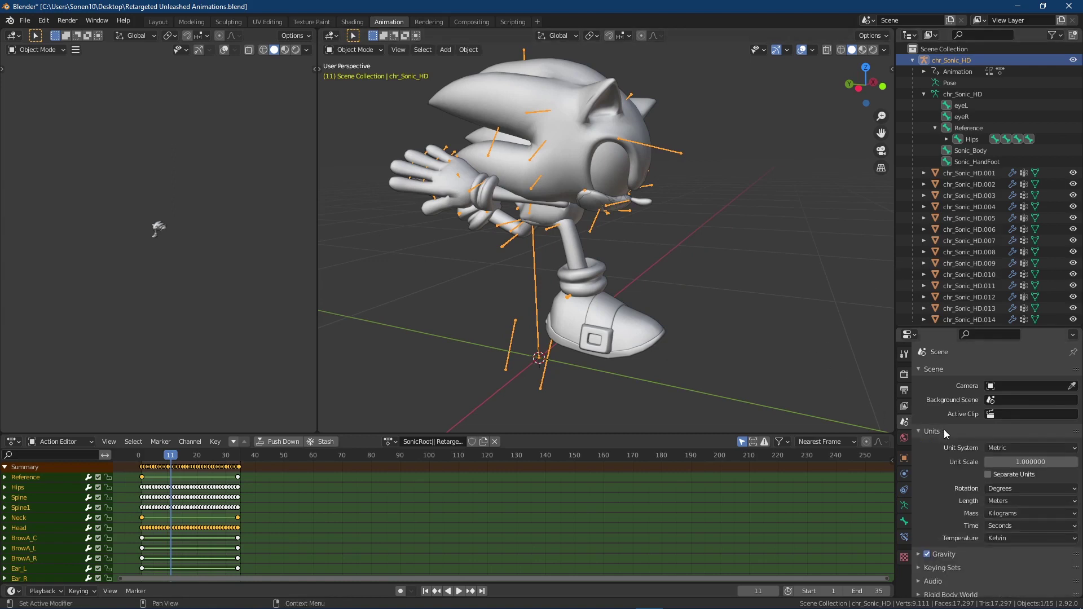
pyautogui.click(993, 449)
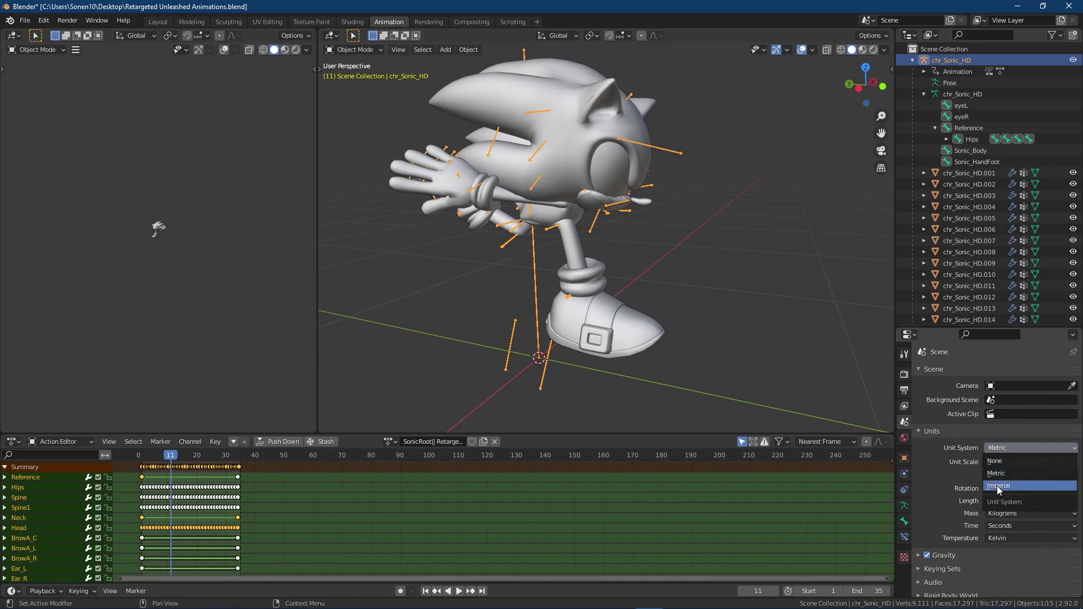
pyautogui.click(997, 485)
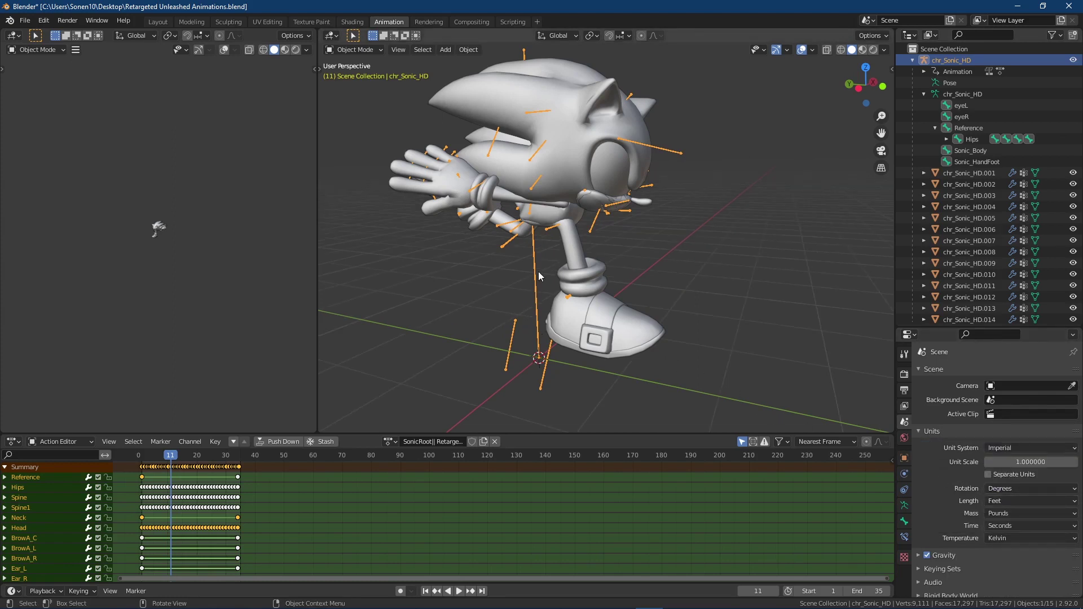
# Change chr_Sonic_HD's Rotation X from 90° to 0° and check the rig.
pyautogui.click(904, 458)
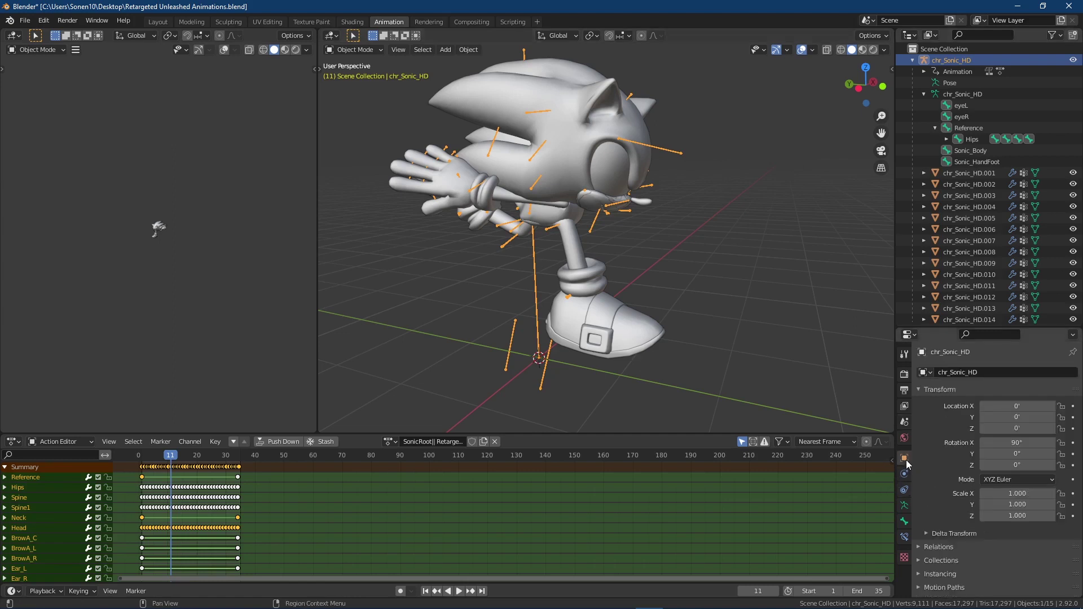
pyautogui.click(1023, 442)
pyautogui.write('0')
pyautogui.press('Return')
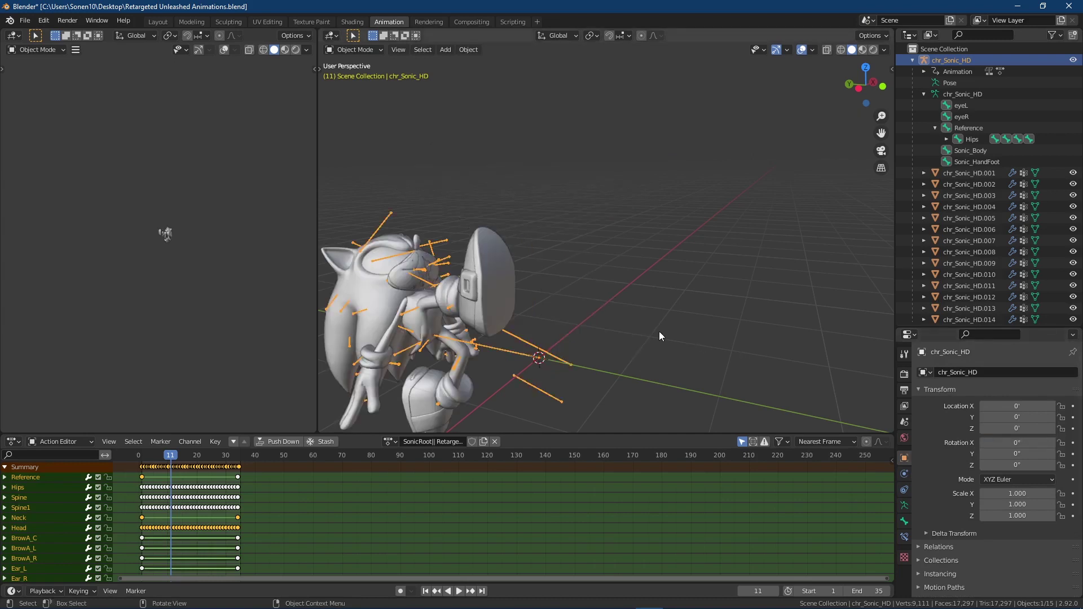
pyautogui.moveTo(659, 331); pyautogui.dragTo(852, 92, button='middle')
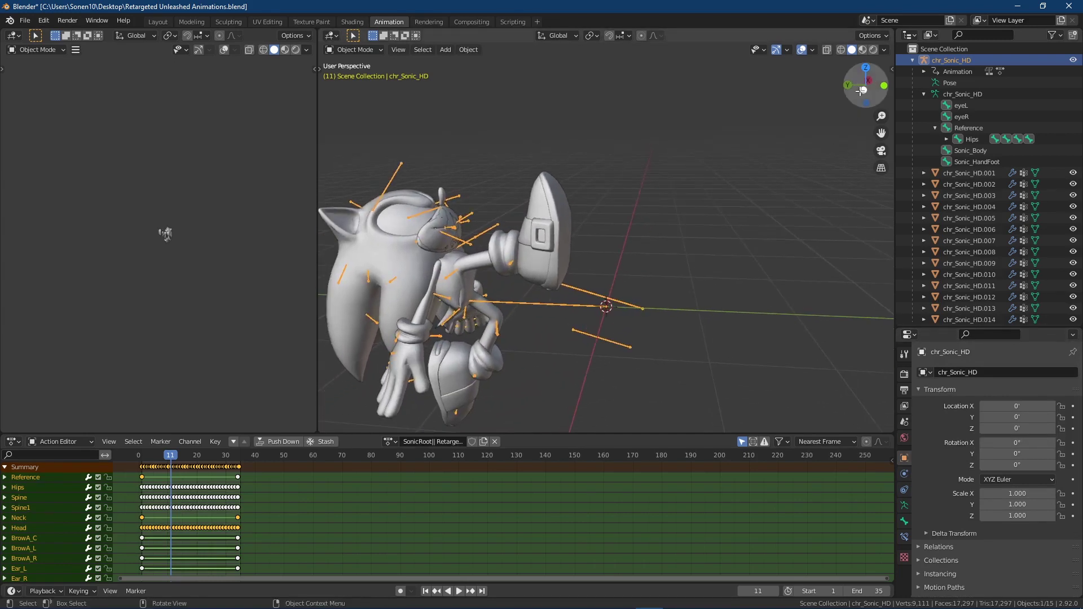
# Snap to a left orthographic view, deselect the armature, and start an FBX export.
pyautogui.click(853, 91)
pyautogui.click(825, 131)
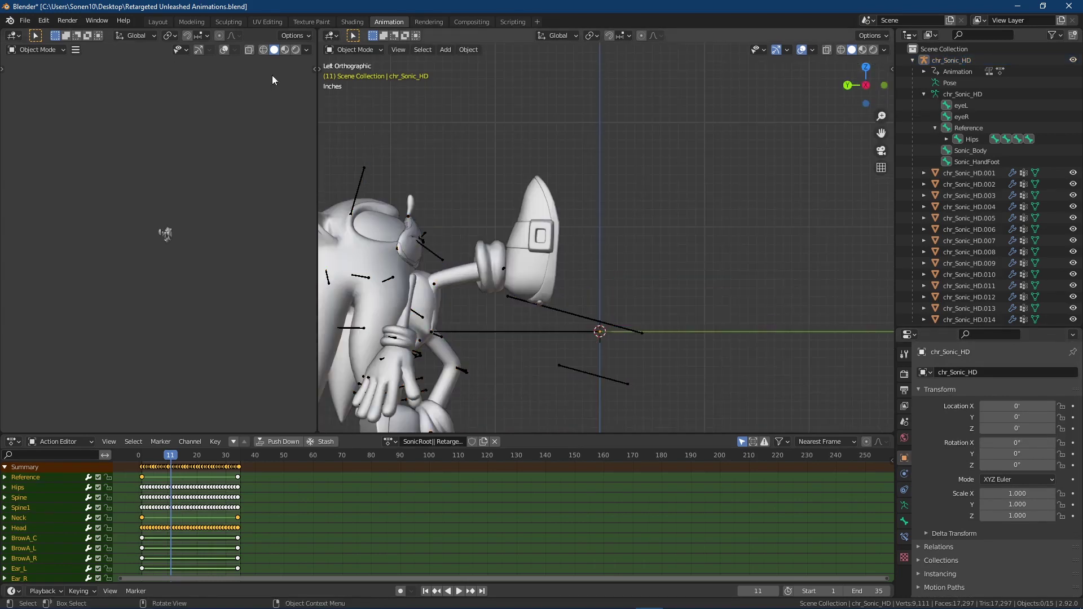
pyautogui.click(27, 23)
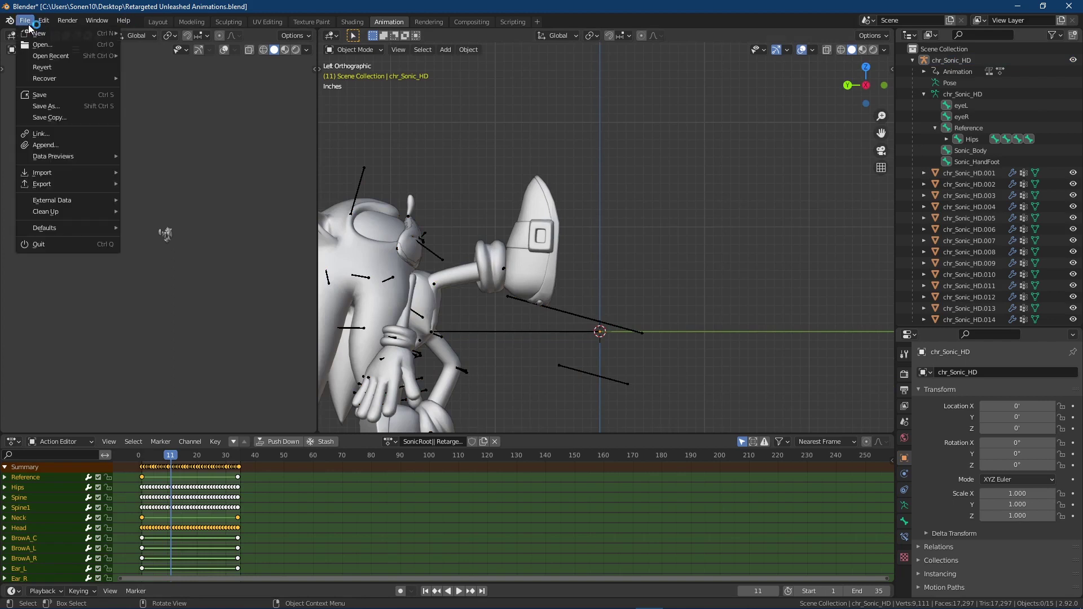
pyautogui.click(28, 21)
pyautogui.click(28, 21)
pyautogui.moveTo(56, 180)
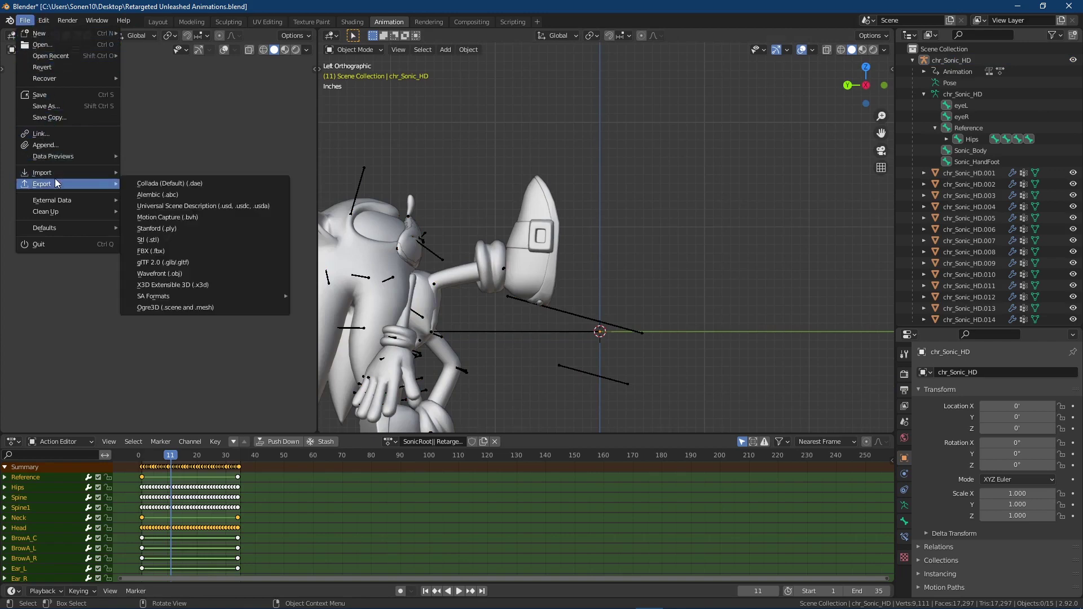
pyautogui.click(189, 252)
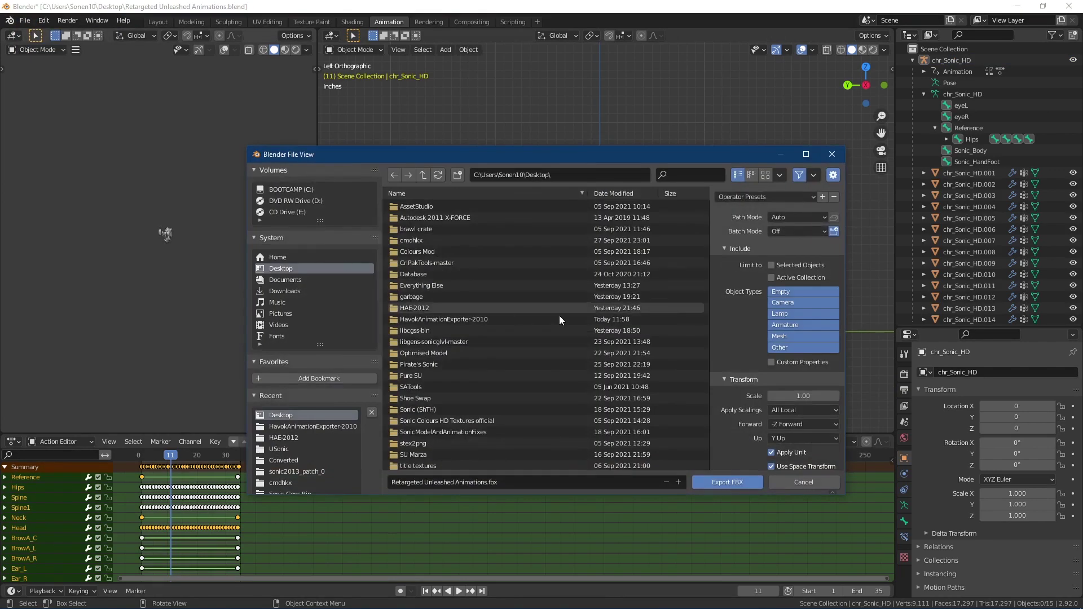
# Limit the FBX export to Armature and Mesh and set the Transform Scale to 0.025.
pyautogui.click(790, 326)
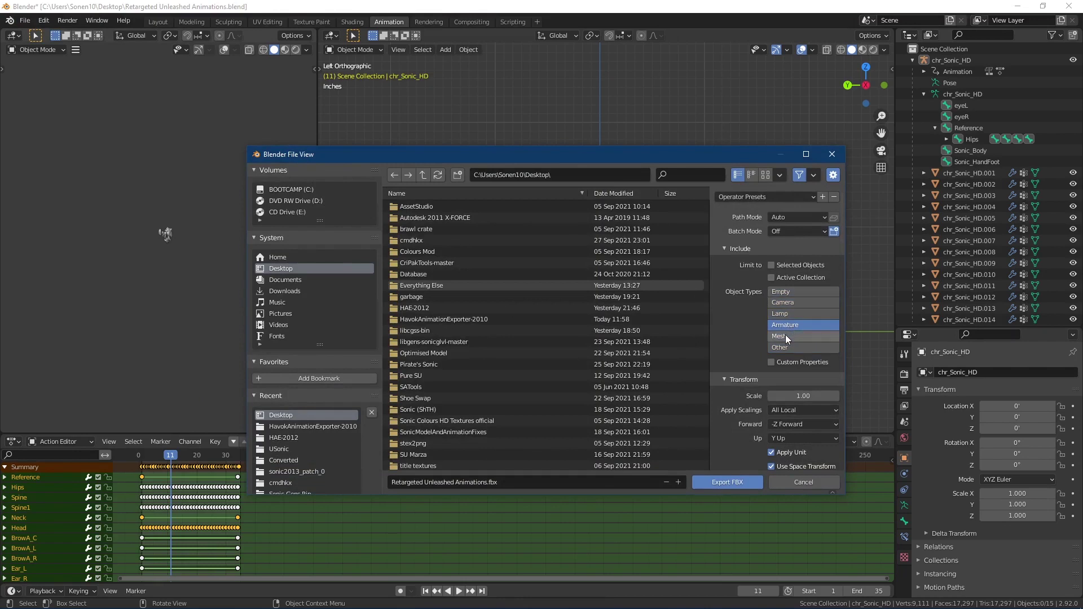
pyautogui.keyDown('shift'); pyautogui.click(791, 333); pyautogui.keyUp('shift')
pyautogui.scroll(-2, 790, 399)
pyautogui.scroll(-1, 791, 399)
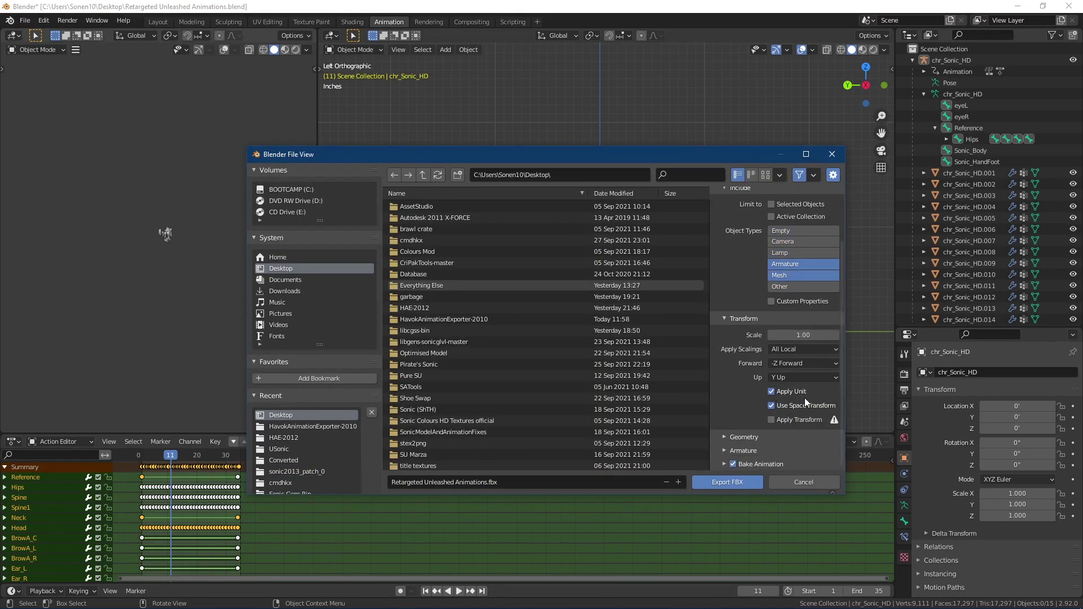
pyautogui.click(807, 335)
pyautogui.write('0.025')
pyautogui.press('Return')
pyautogui.scroll(4, 747, 293)
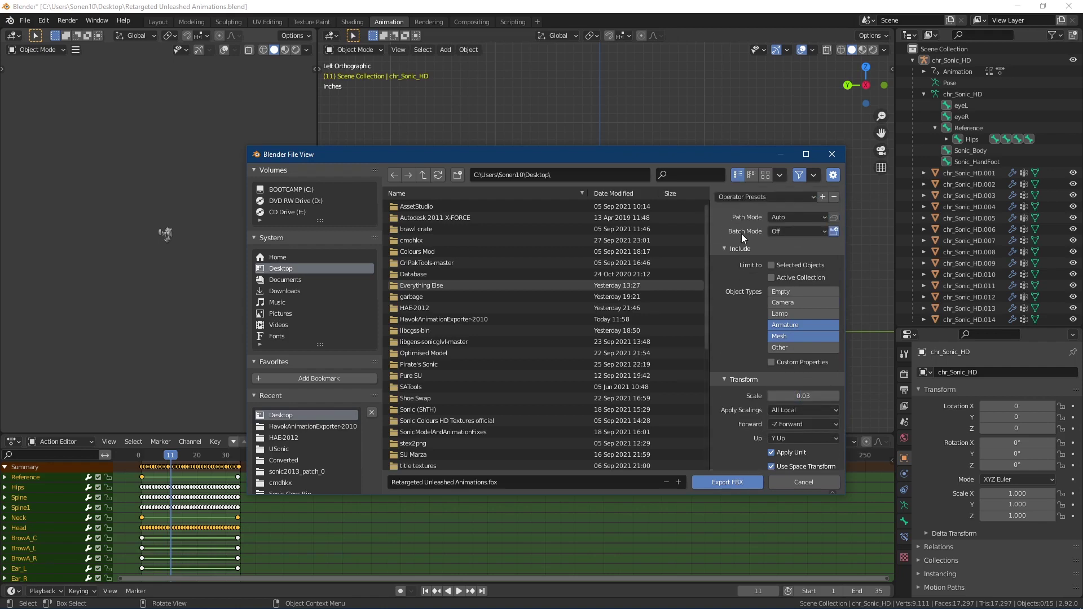
# Restore the export operator defaults, then limit export to Armature and Mesh at scale 0.025.
pyautogui.click(740, 197)
pyautogui.click(752, 249)
pyautogui.click(754, 195)
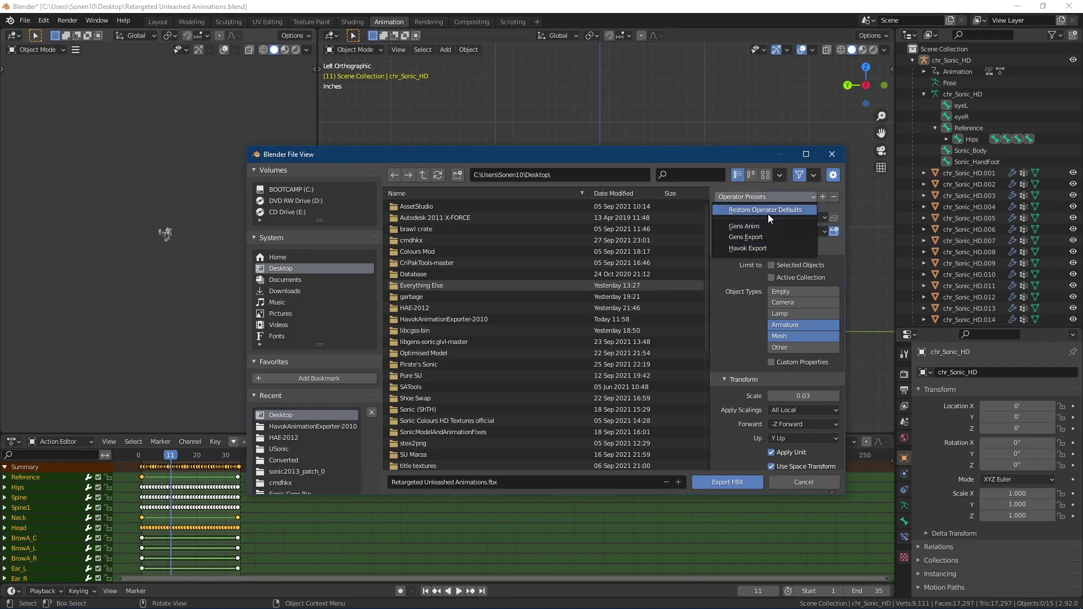
pyautogui.click(767, 212)
pyautogui.click(809, 327)
pyautogui.keyDown('shift'); pyautogui.click(810, 335); pyautogui.keyUp('shift')
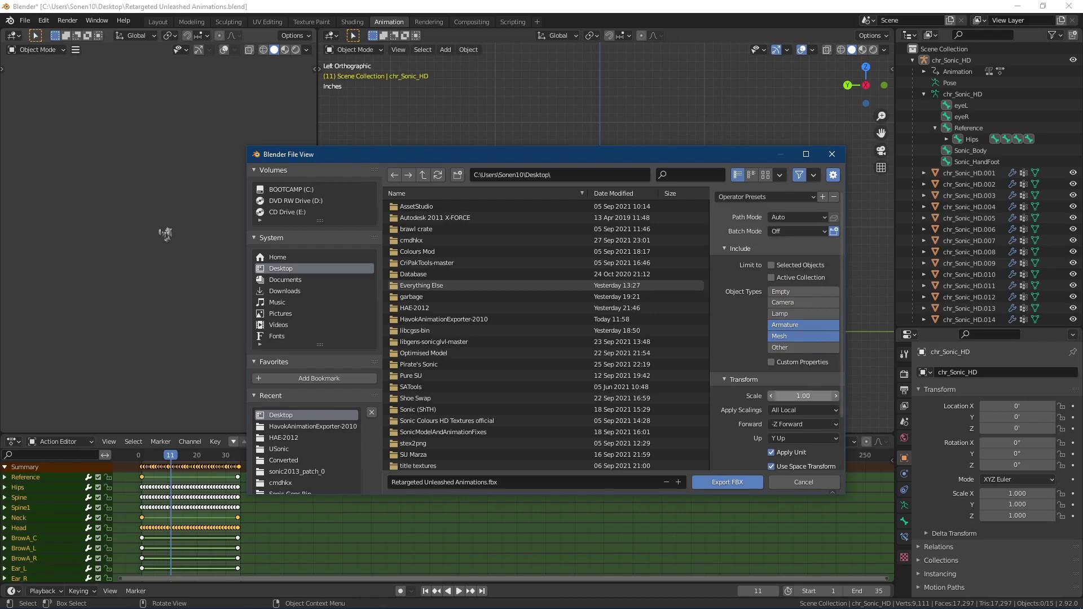
pyautogui.click(817, 396)
pyautogui.press('Return')
# Expand the Armature and Bake Animation options and export Retargeted Unleashed Animations.fbx.
pyautogui.scroll(-3, 744, 356)
pyautogui.click(758, 450)
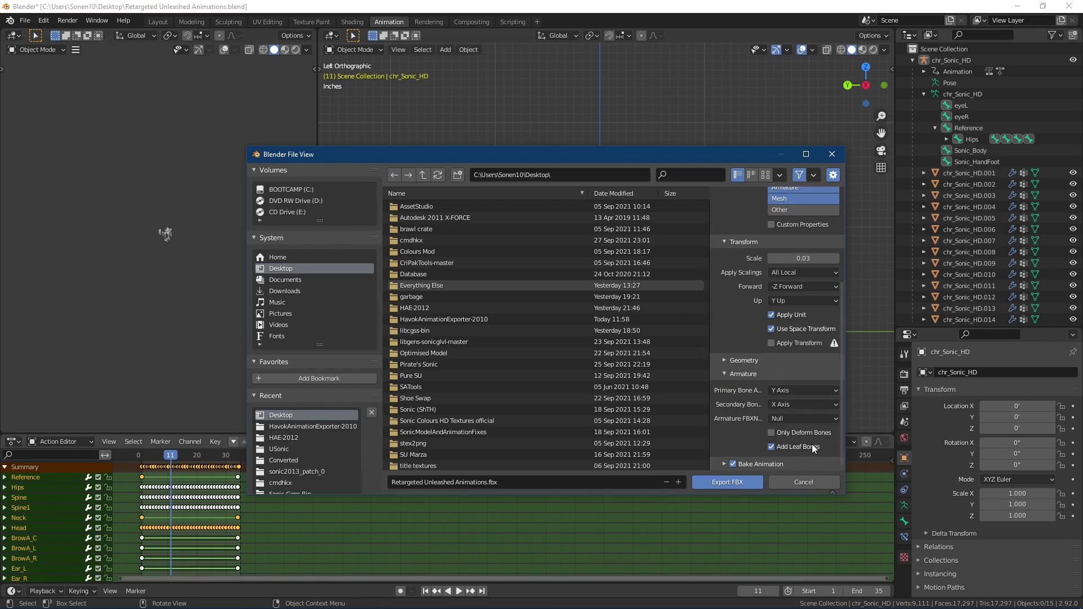
pyautogui.click(772, 465)
pyautogui.scroll(-4, 791, 437)
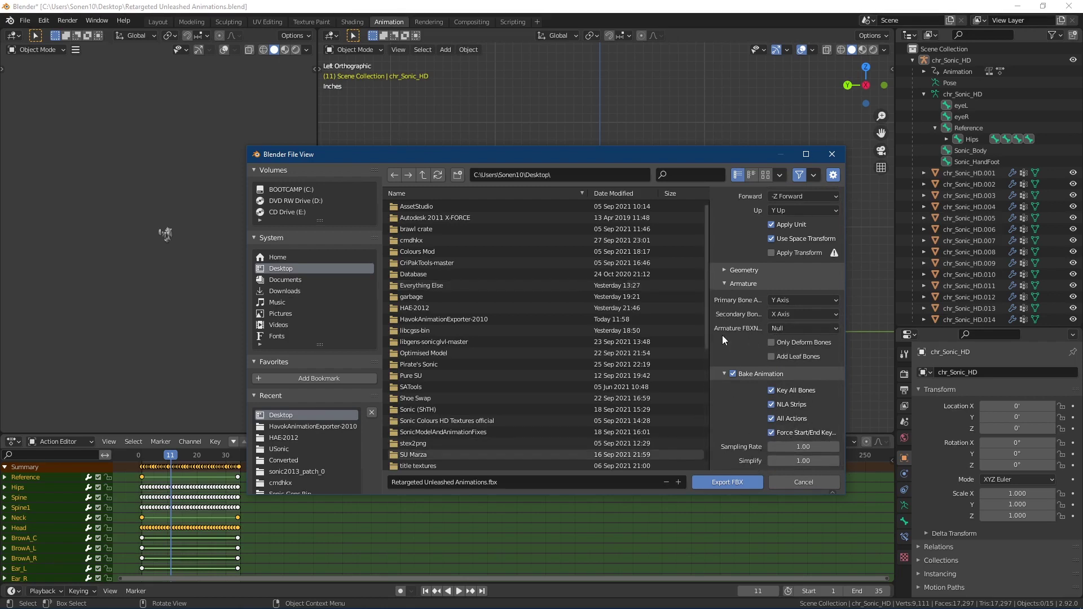
pyautogui.click(741, 270)
pyautogui.click(741, 270)
pyautogui.scroll(10, 741, 270)
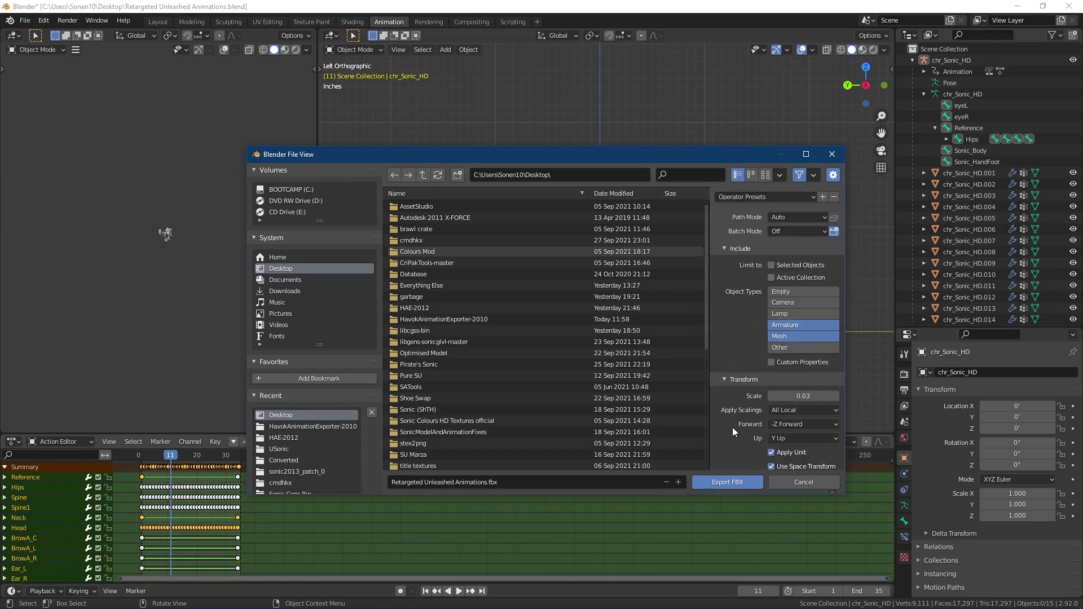
pyautogui.click(725, 483)
# In 3ds Max, import Retargeted Unleashed Animations.fbx from the Desktop to reach the FBX Import options.
pyautogui.moveTo(685, 601)
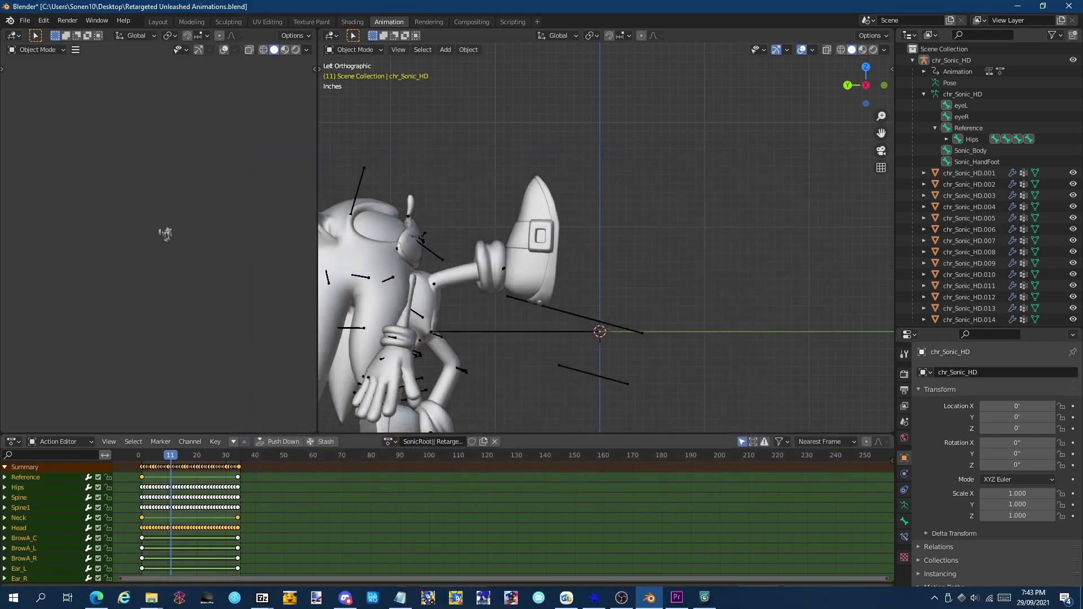
pyautogui.click(701, 602)
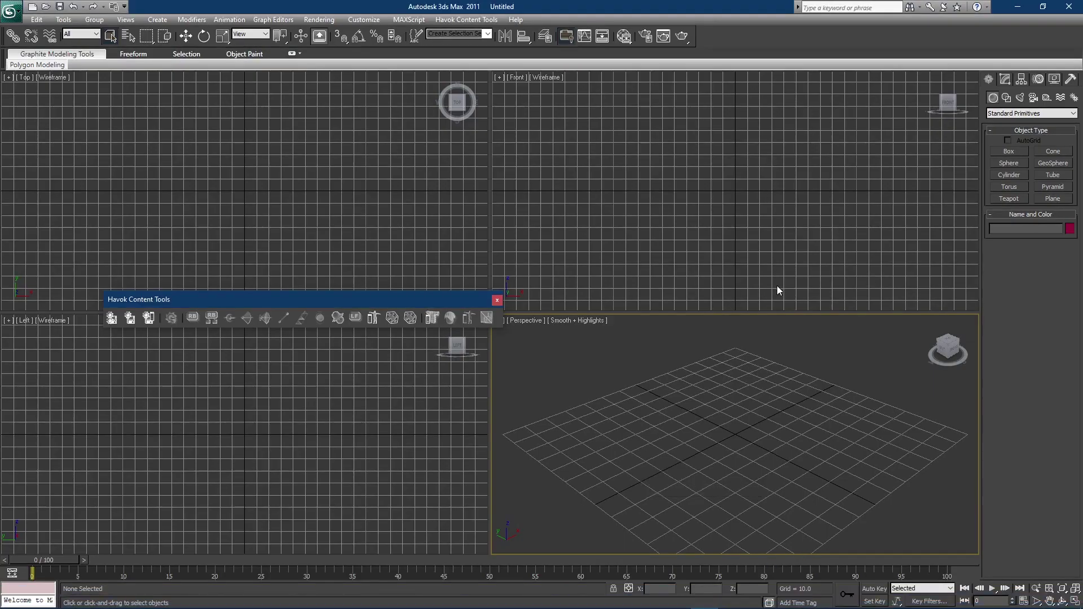
pyautogui.click(14, 14)
pyautogui.click(25, 157)
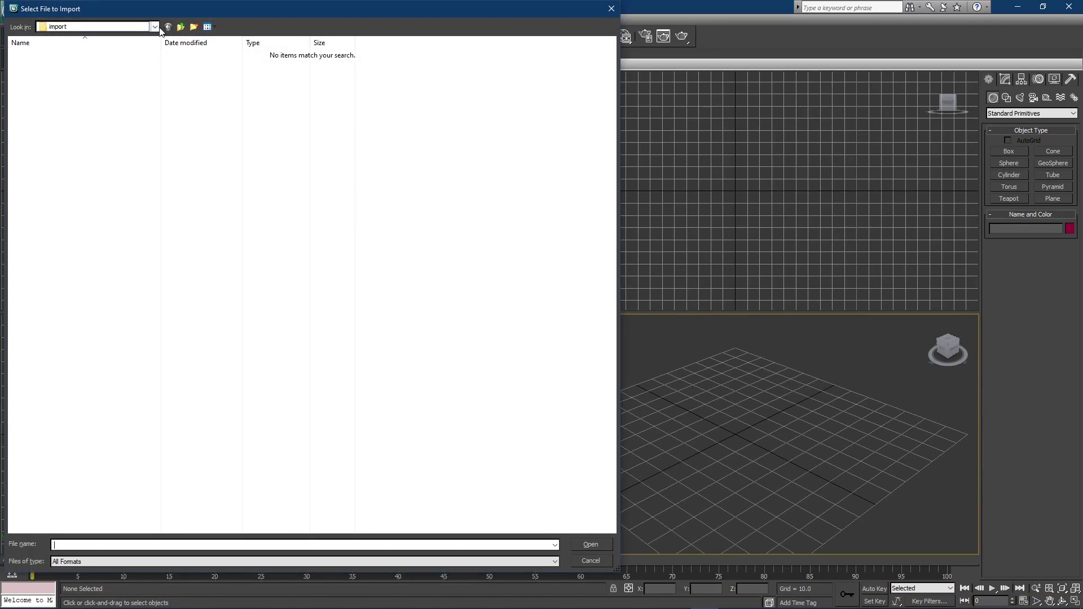
pyautogui.click(155, 26)
pyautogui.scroll(3, 56, 68)
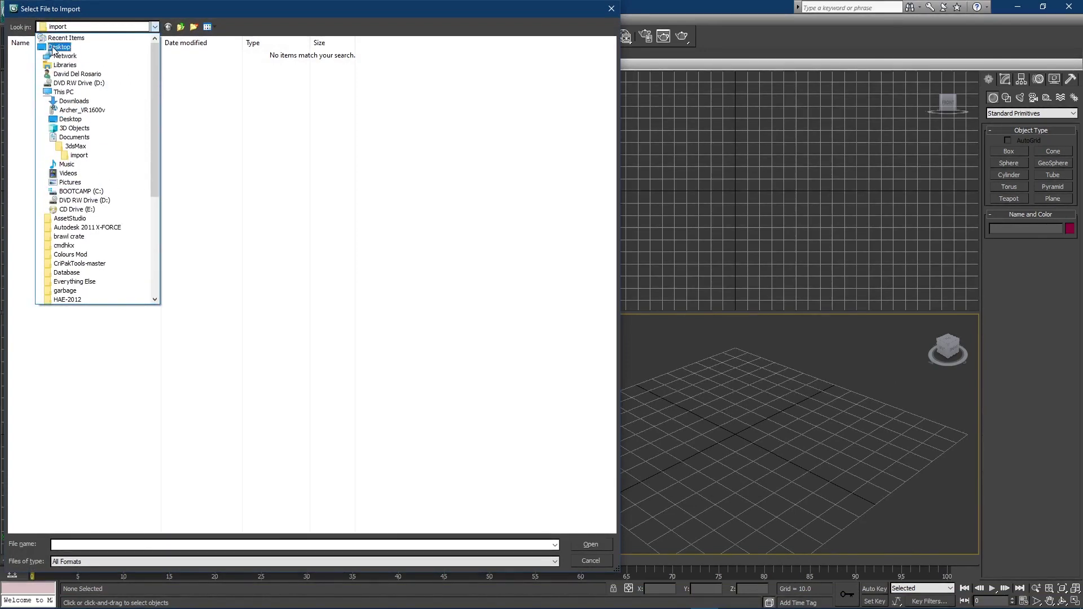
pyautogui.click(56, 48)
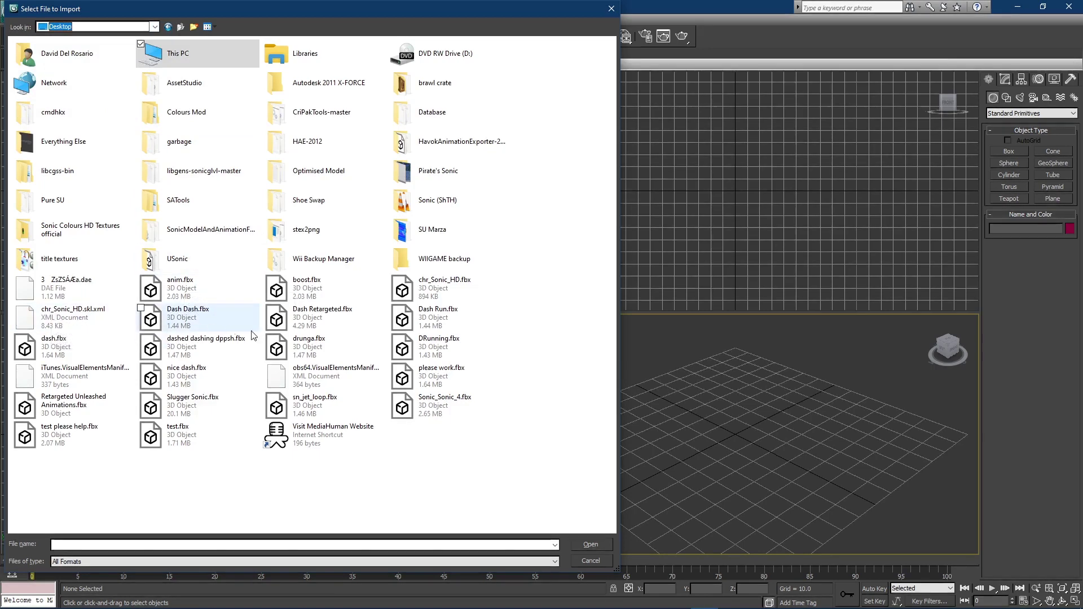
pyautogui.doubleClick(97, 416)
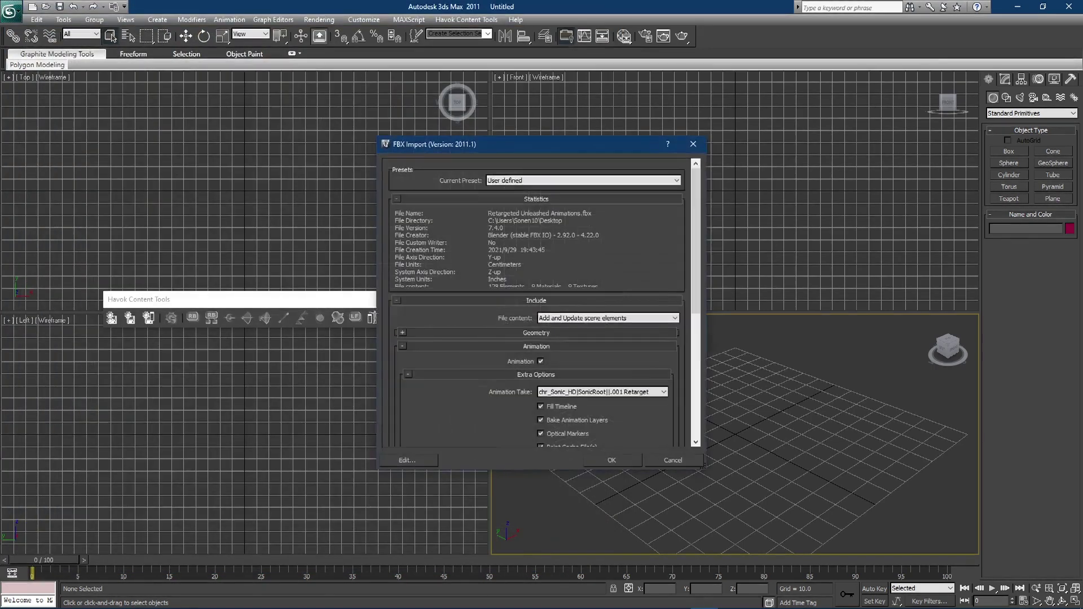
# Check Blender's action list, then set the Animation Take to chr_Sonic_HD|SonicRoot|| Retarget.002.
pyautogui.click(649, 597)
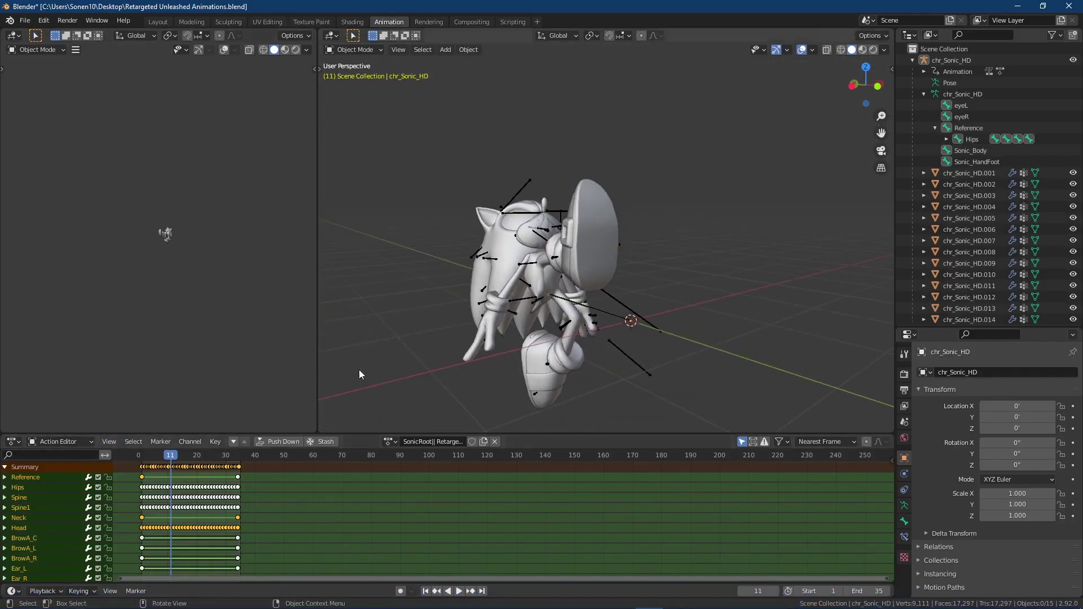
pyautogui.click(392, 442)
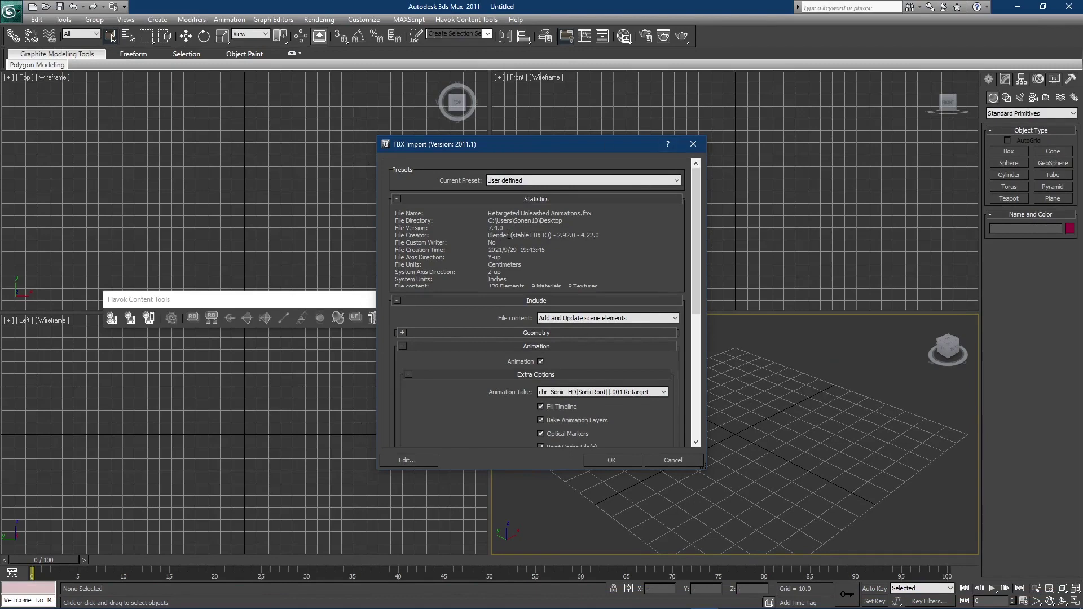
pyautogui.scroll(-5, 687, 305)
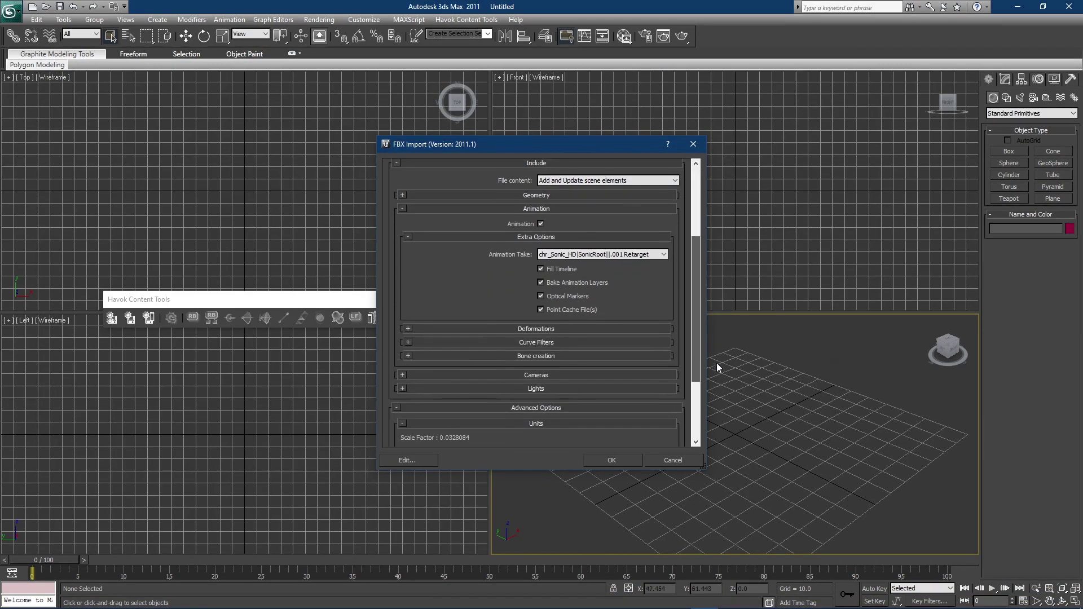
pyautogui.click(665, 250)
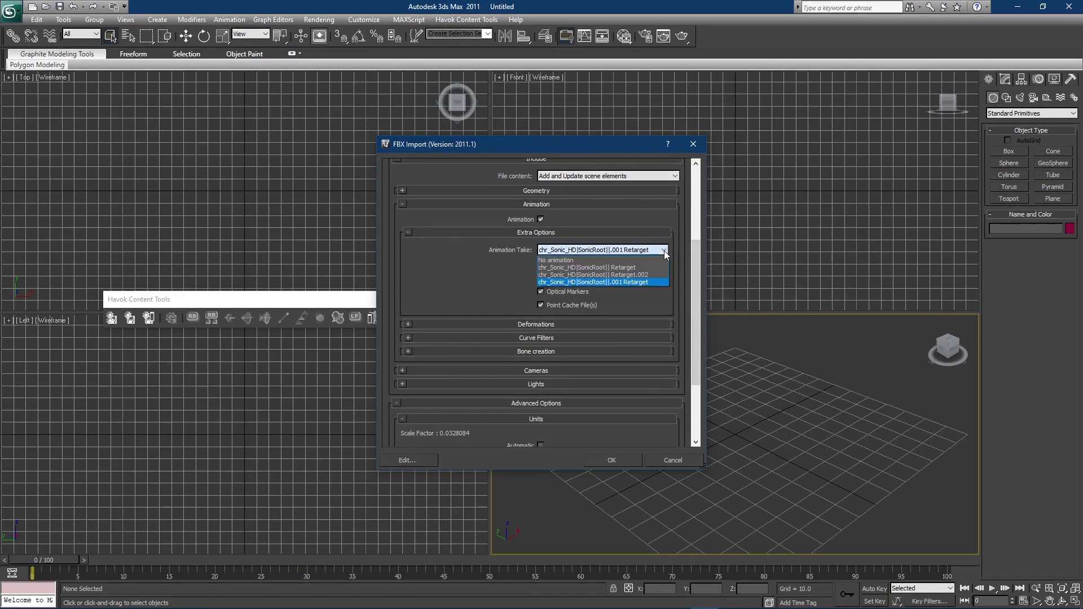
pyautogui.click(631, 276)
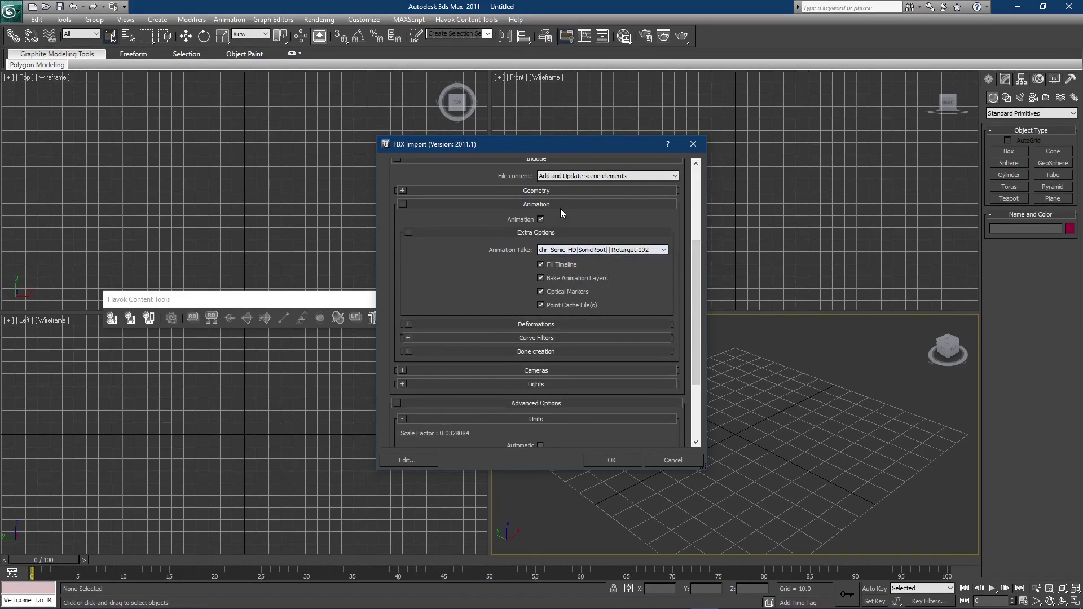
pyautogui.click(636, 253)
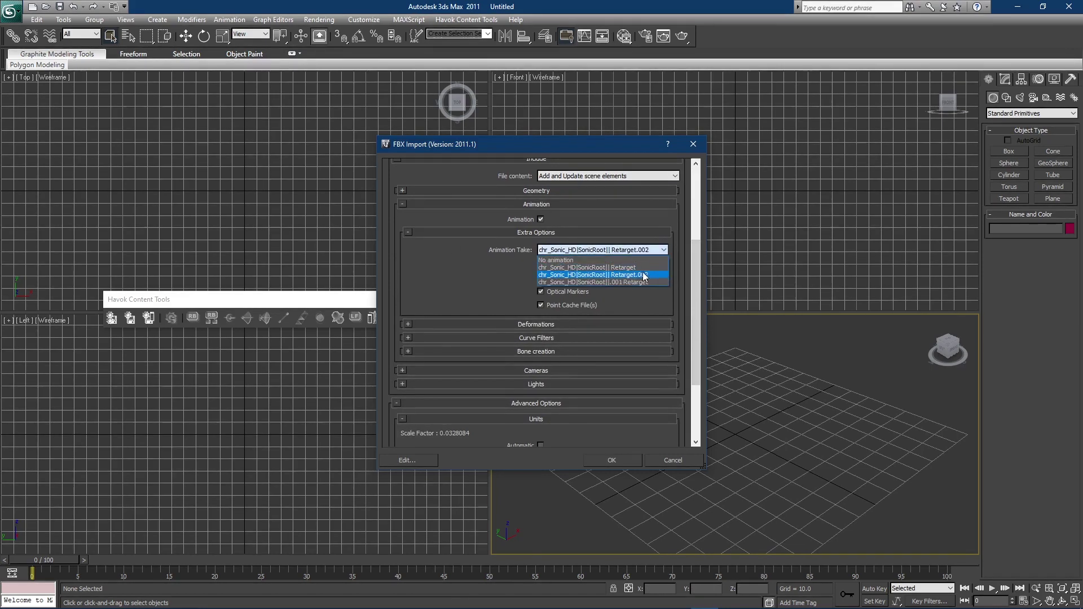
# In Blender, load the SonicRoot|| Retarget action onto Sonic and view it from behind.
pyautogui.click(644, 599)
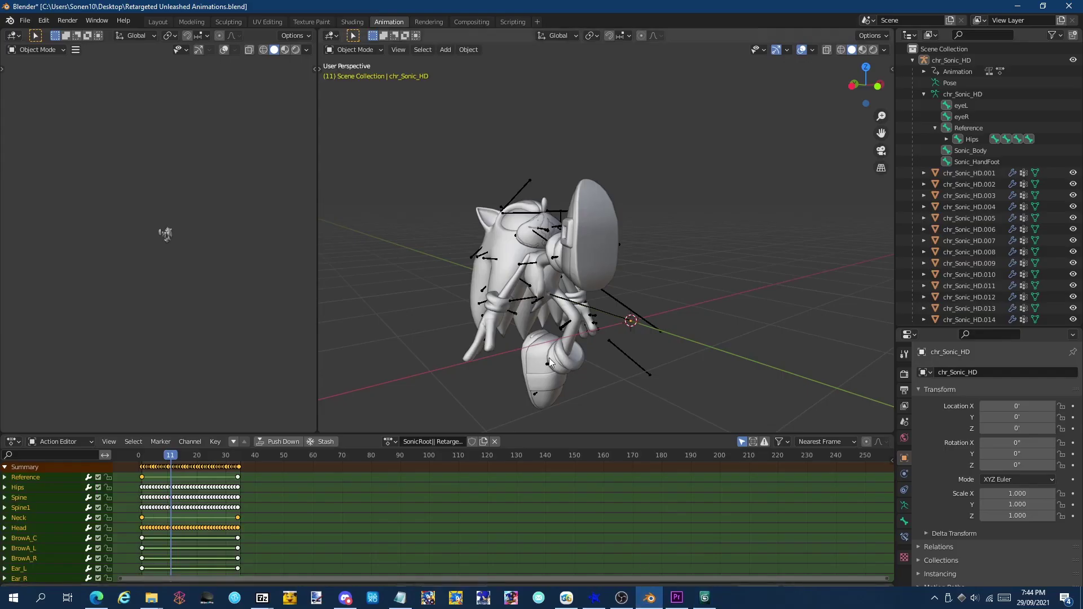
pyautogui.scroll(5, 561, 357)
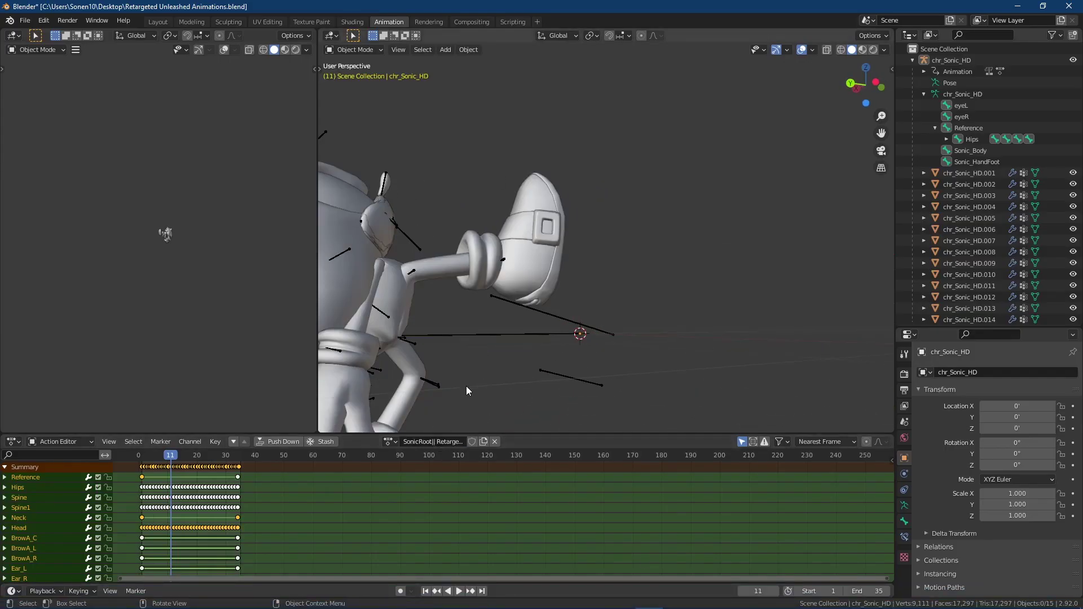
pyautogui.scroll(-1, 466, 387)
pyautogui.click(390, 441)
pyautogui.click(389, 441)
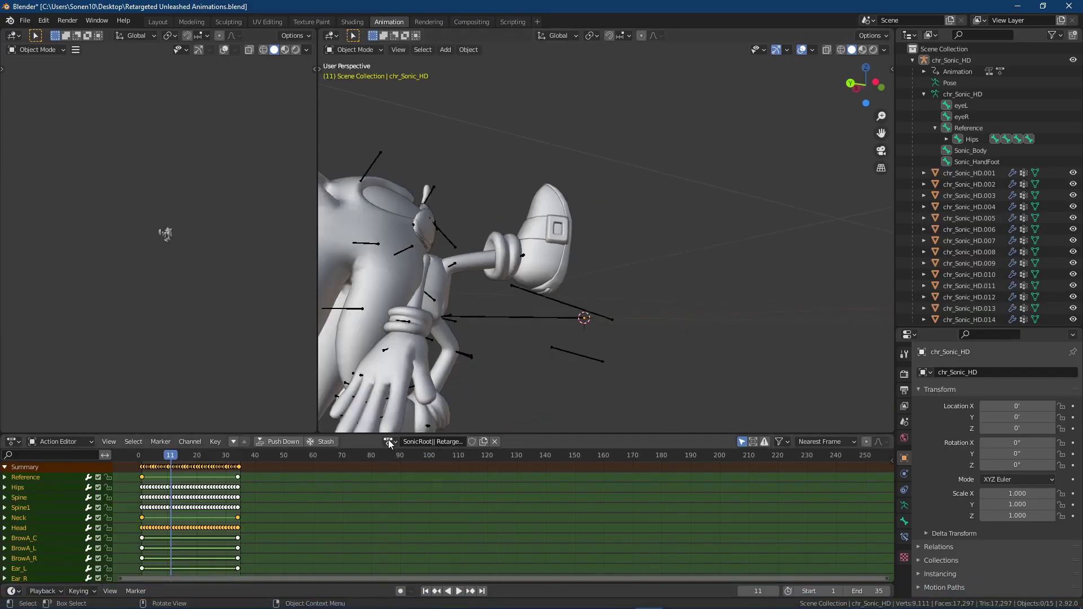
pyautogui.click(389, 441)
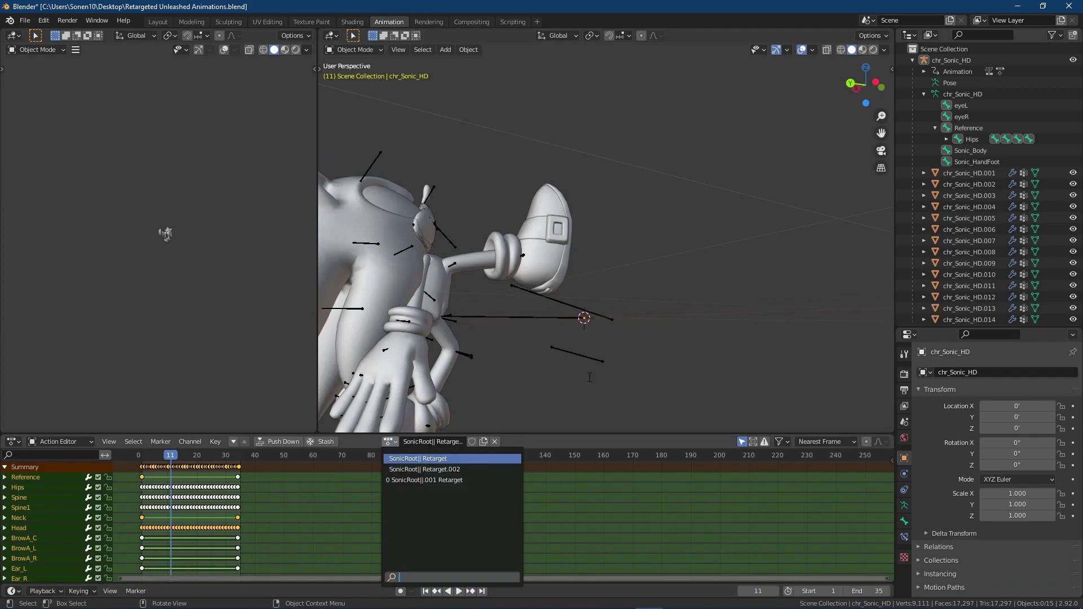
pyautogui.click(417, 459)
pyautogui.moveTo(593, 303); pyautogui.dragTo(548, 346, button='middle')
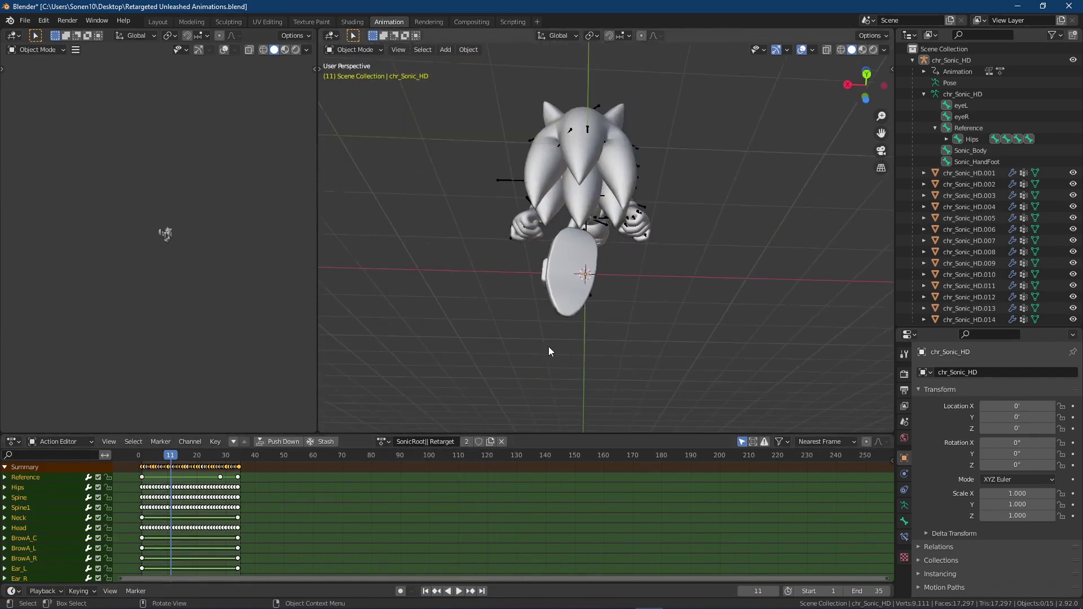
# Cycle through the .001 Retarget, SonicRoot|| Retarget and Retarget.002 actions, then minimise Blender.
pyautogui.click(388, 441)
pyautogui.click(425, 474)
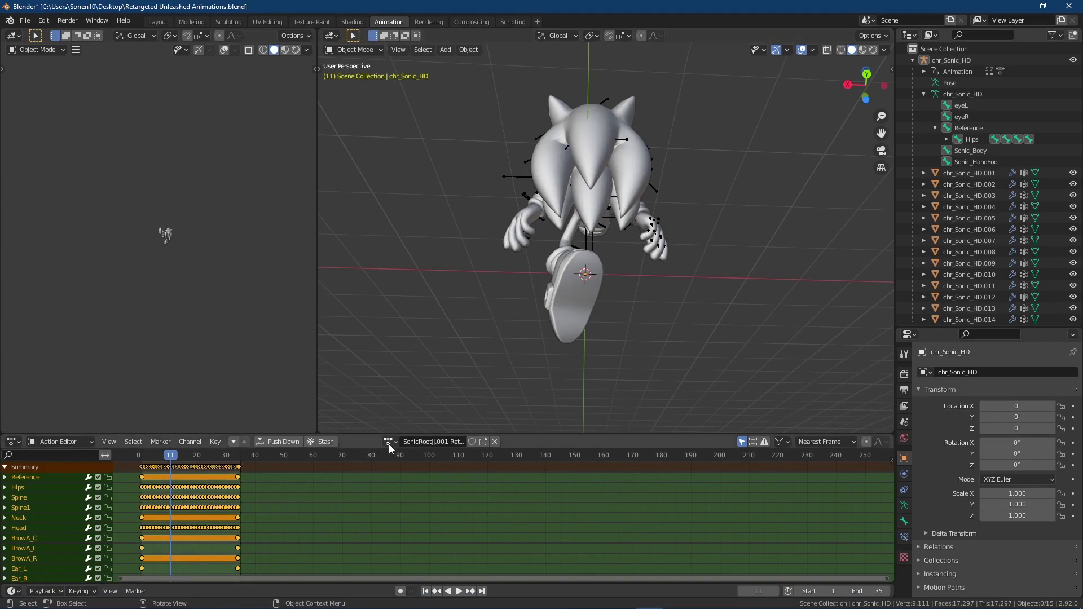
pyautogui.click(388, 441)
pyautogui.click(420, 465)
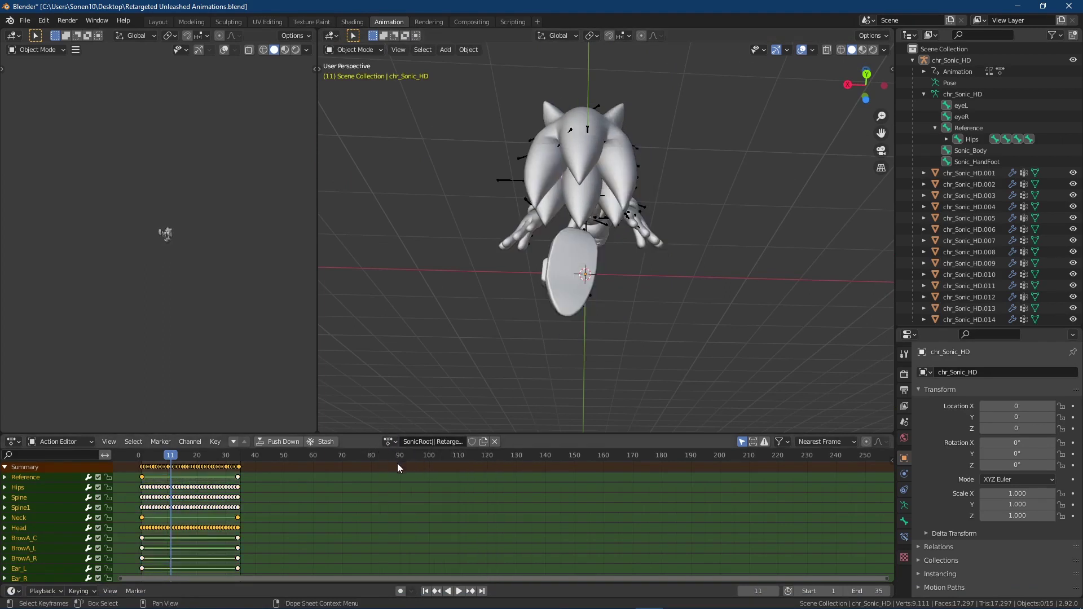
pyautogui.click(388, 441)
pyautogui.click(401, 456)
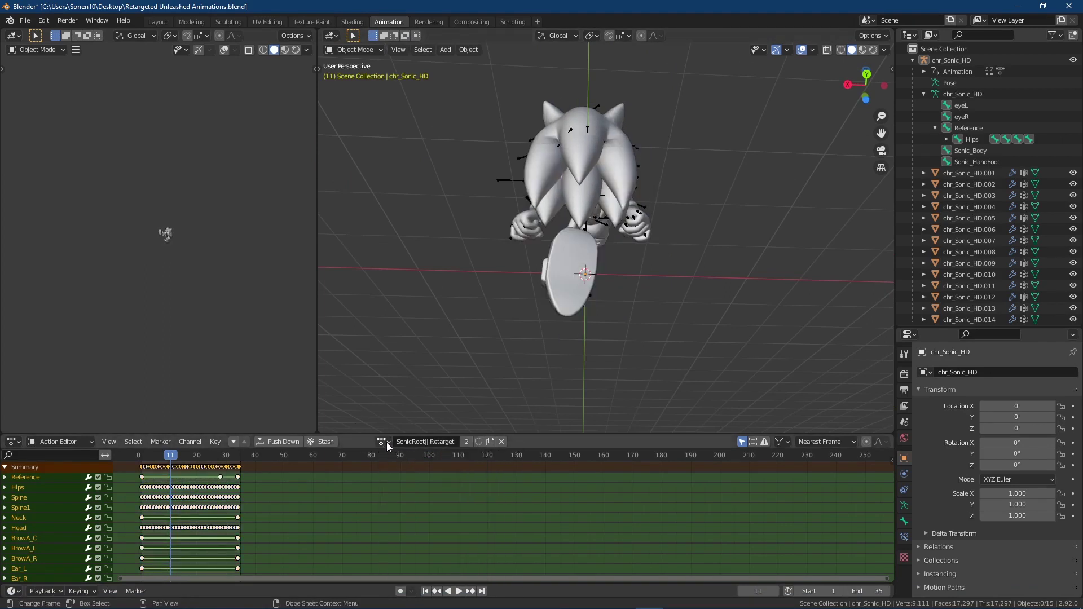
pyautogui.click(388, 441)
pyautogui.click(418, 472)
pyautogui.moveTo(564, 253); pyautogui.dragTo(490, 316, button='middle')
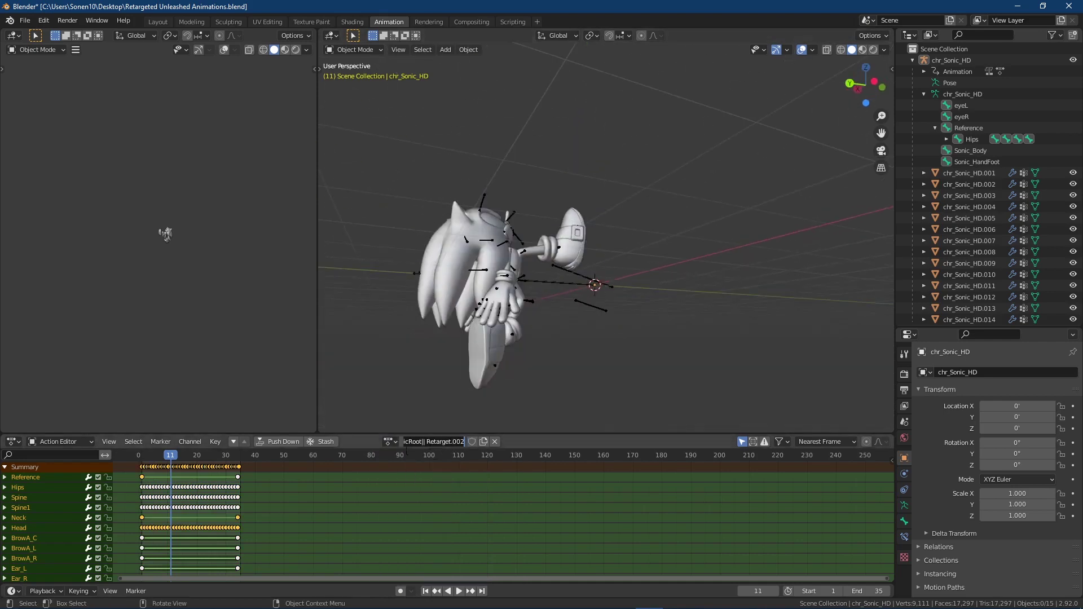
pyautogui.click(373, 441)
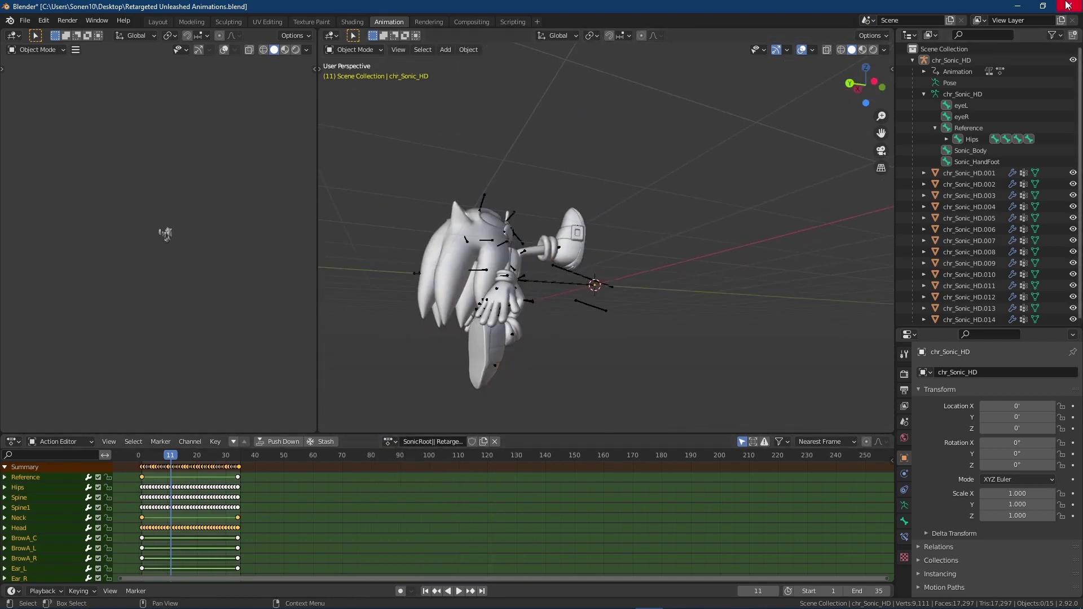
pyautogui.click(1027, 5)
# Import the FBX using the Retarget.002 take with file units converted to Feet.
pyautogui.click(656, 250)
pyautogui.click(597, 273)
pyautogui.moveTo(695, 259); pyautogui.dragTo(707, 354)
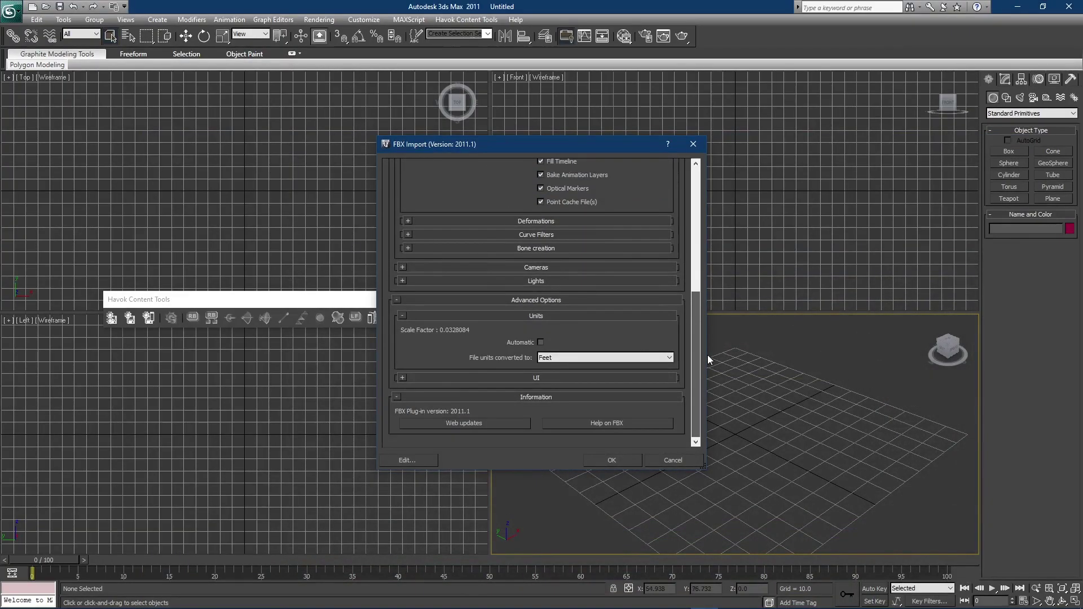
pyautogui.click(573, 361)
pyautogui.click(564, 357)
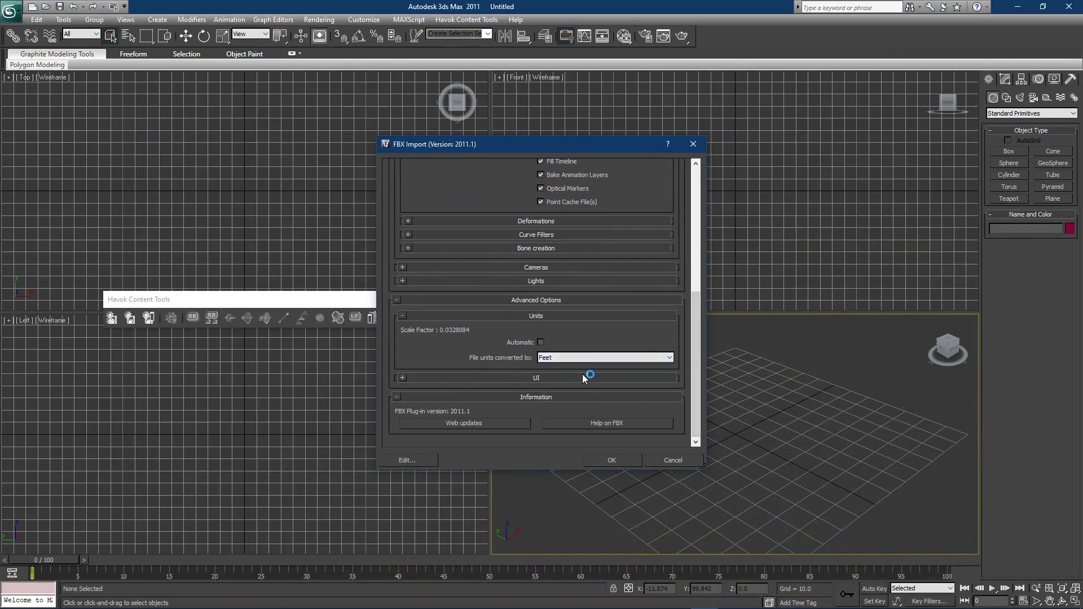
pyautogui.click(611, 459)
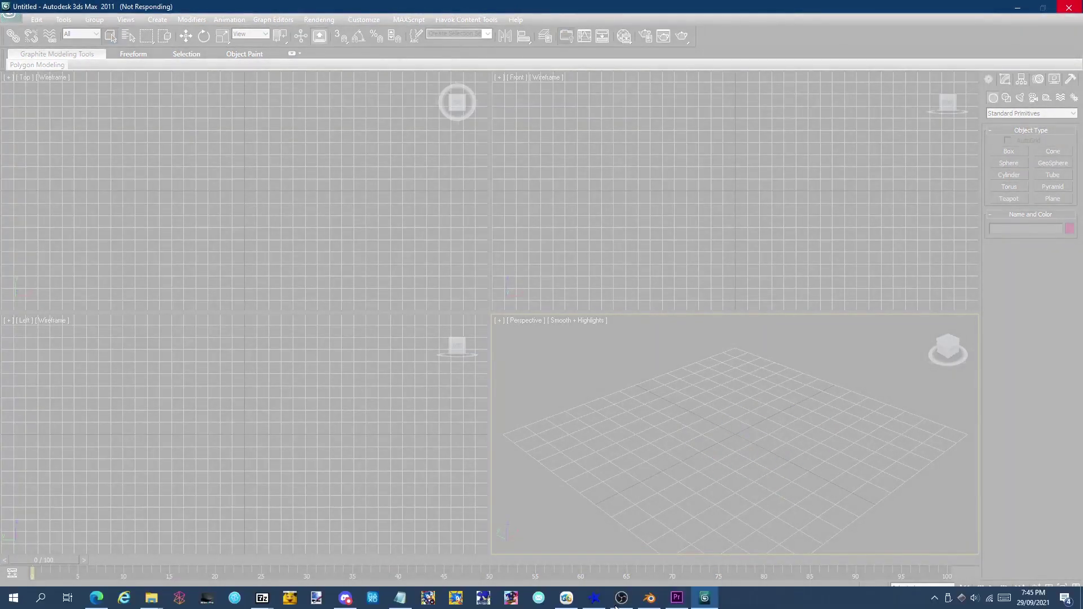
# Bring up Hedge Mod Manager, move its window up and left, then close it.
pyautogui.click(599, 598)
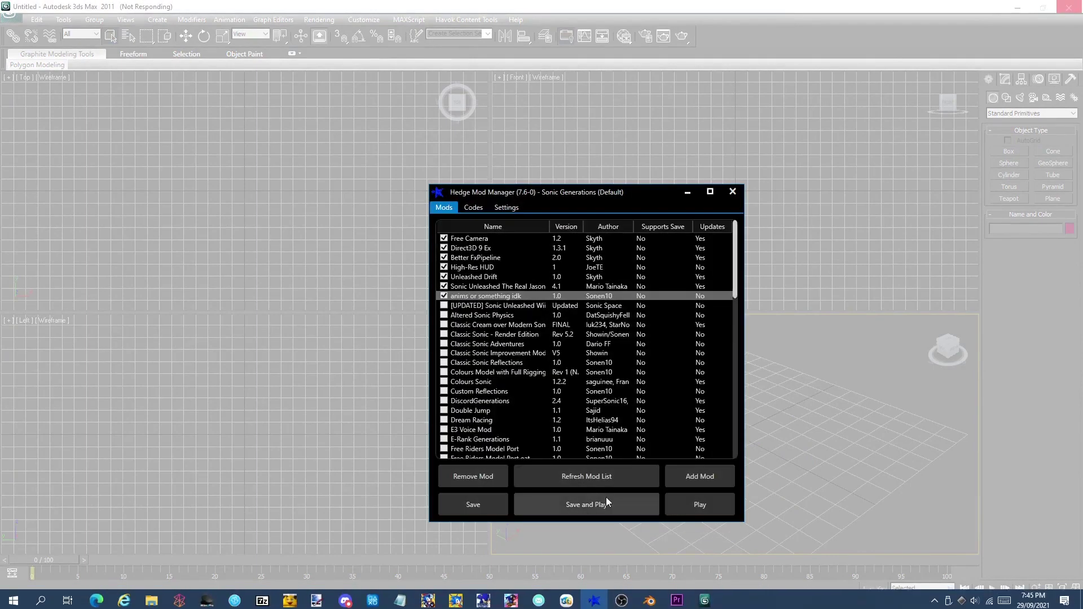
pyautogui.moveTo(578, 196); pyautogui.dragTo(508, 96)
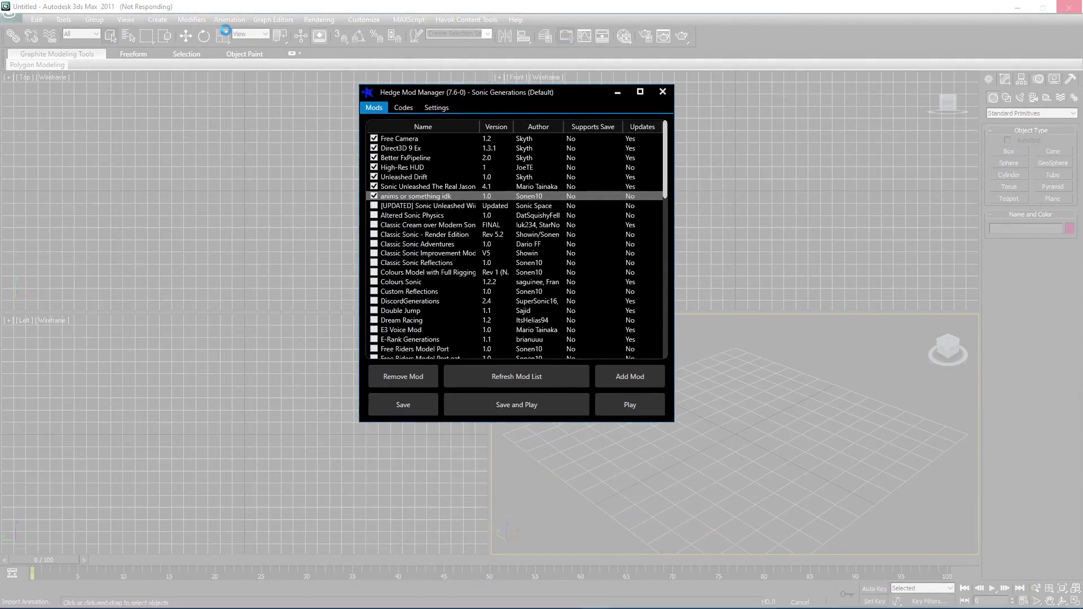
pyautogui.click(144, 603)
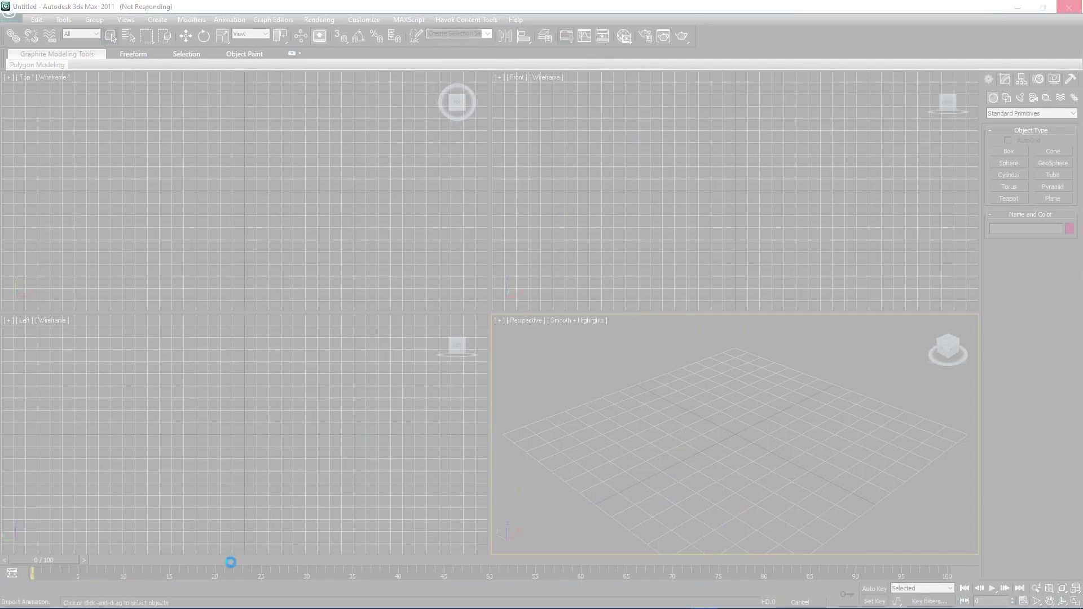
# In the File Explorer window, go up to the disk folder and open bb3.
pyautogui.moveTo(153, 597)
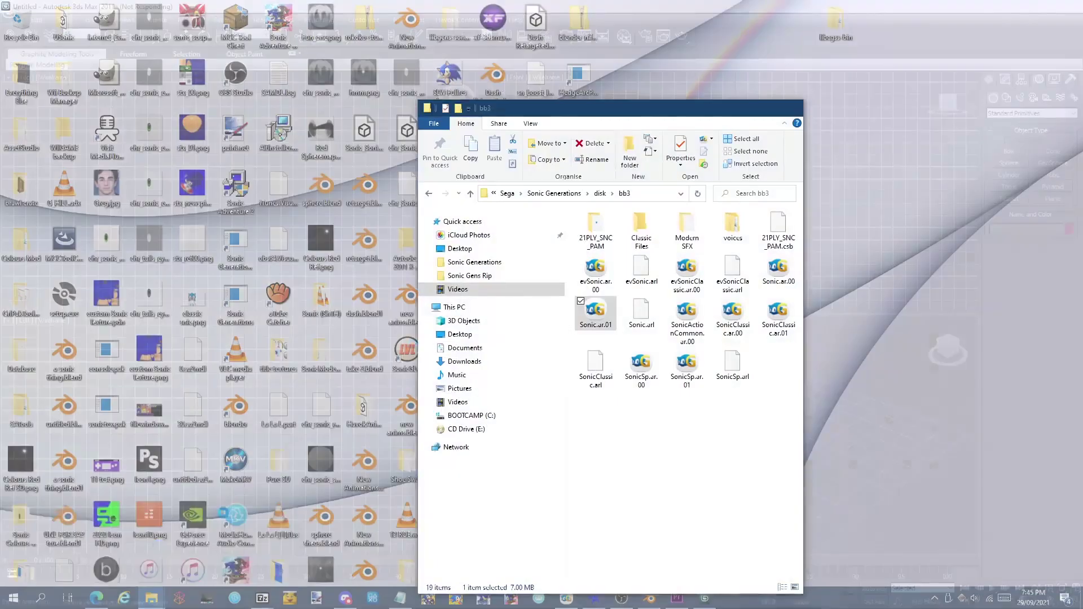
pyautogui.click(154, 550)
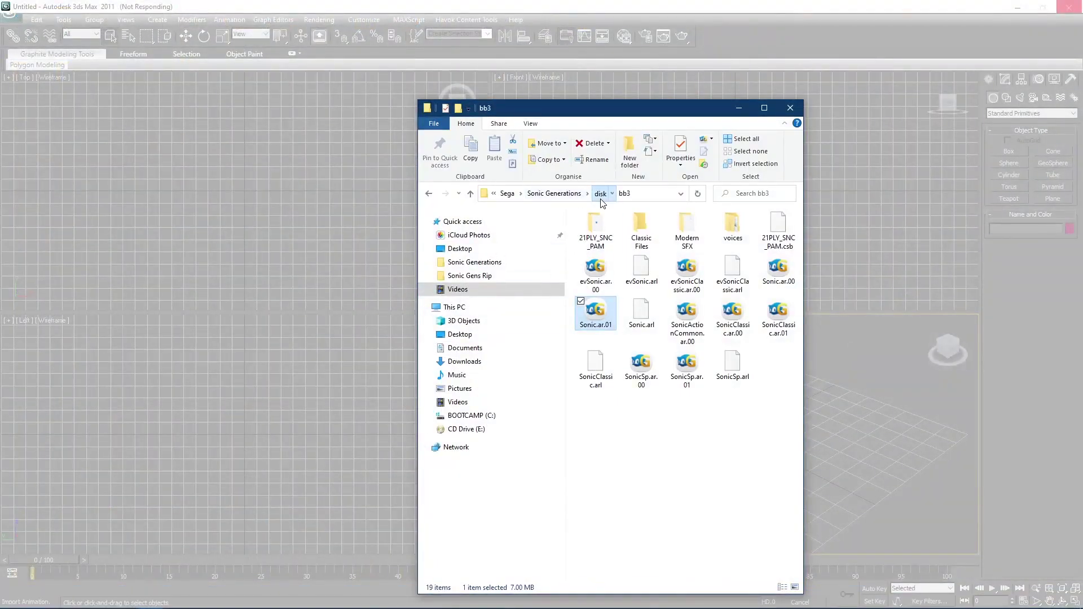
pyautogui.click(600, 194)
pyautogui.click(630, 302)
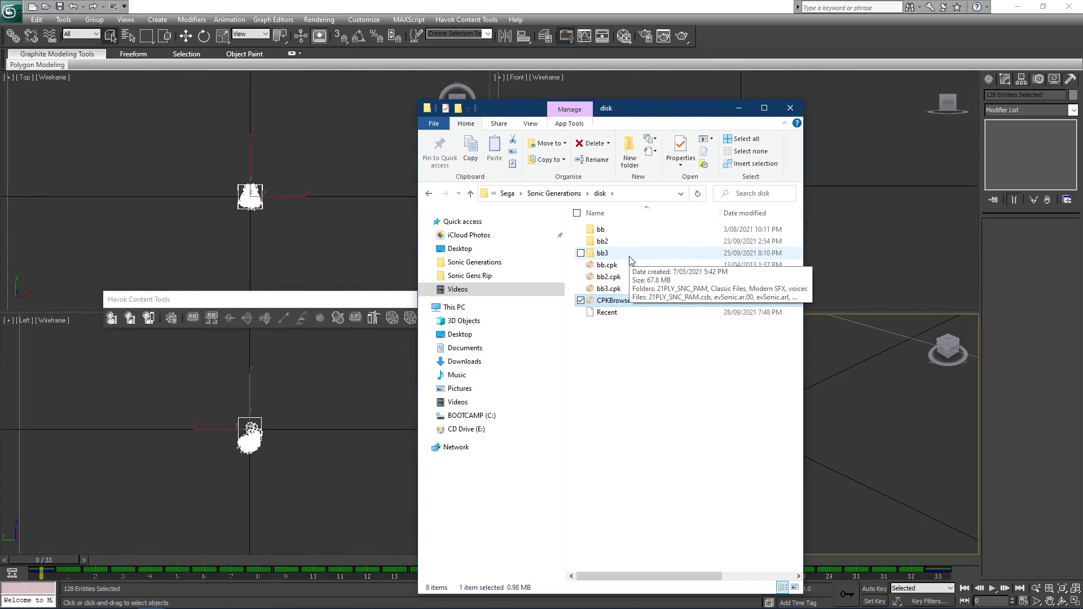
pyautogui.doubleClick(631, 256)
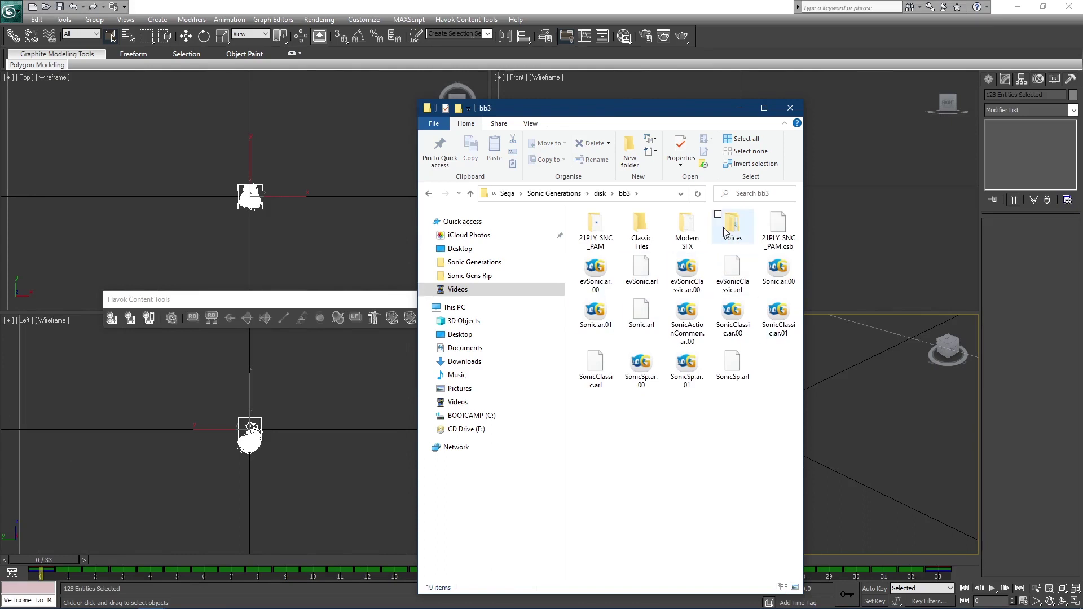
# Browse the bb3 archives and select Sonic.ar.00.
pyautogui.click(595, 270)
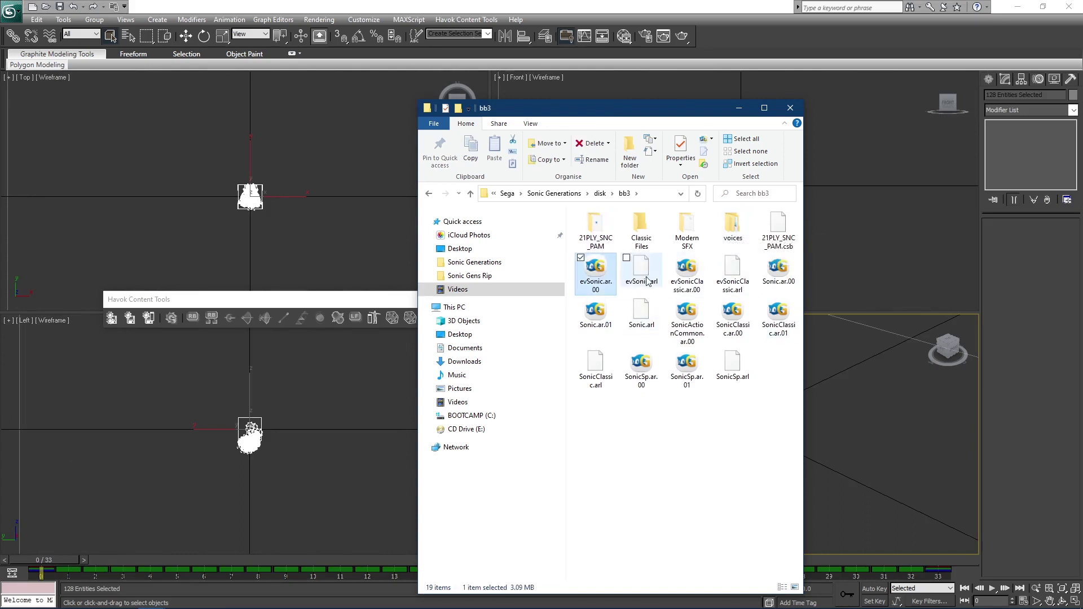
pyautogui.click(647, 281)
pyautogui.click(683, 288)
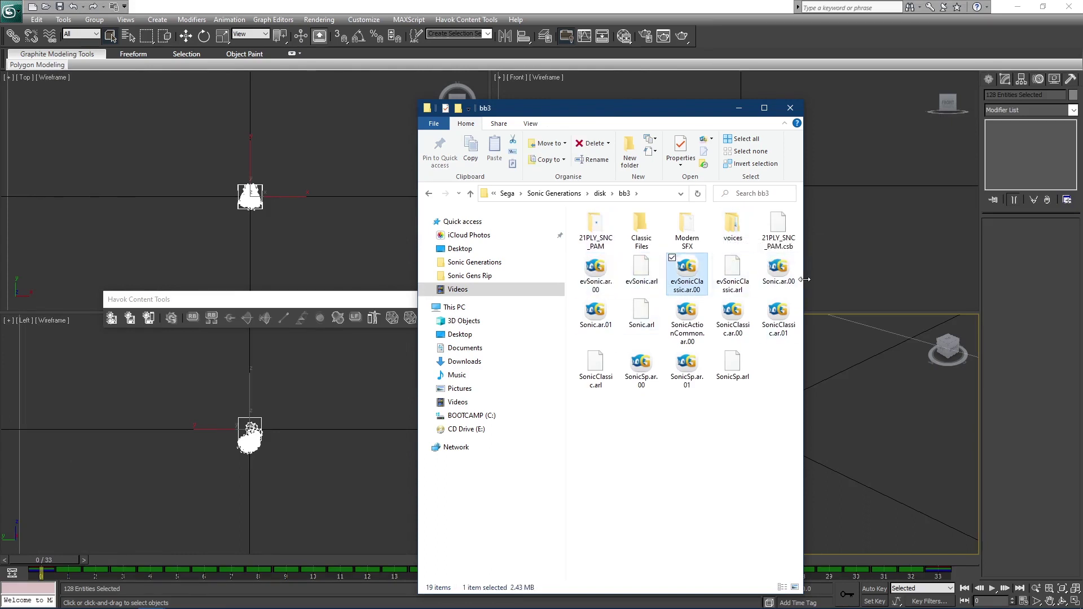
pyautogui.click(777, 277)
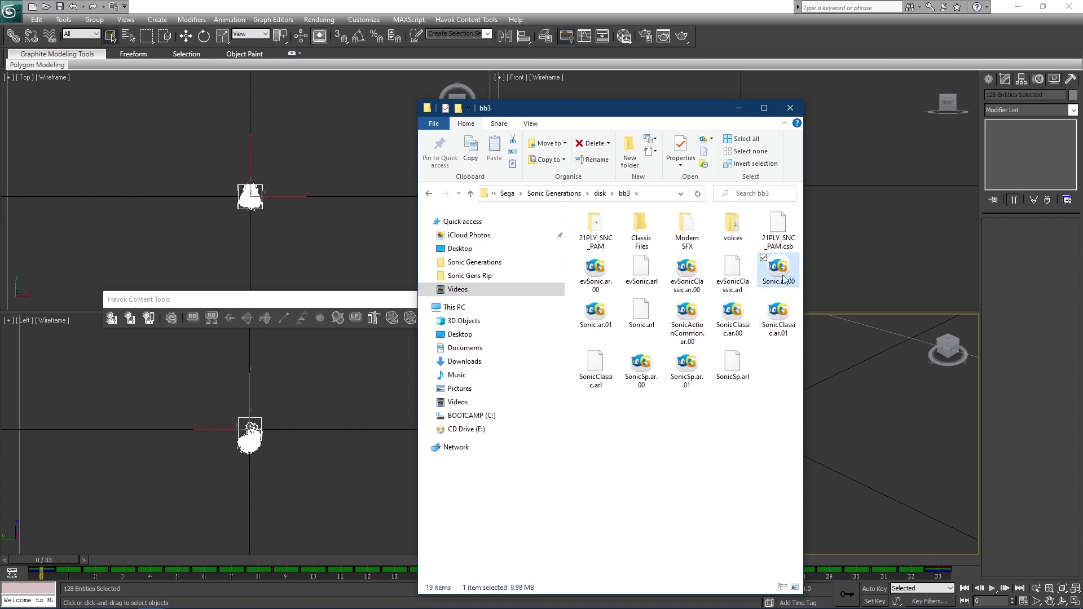
# Restore the Generations Archive Editor, then switch back to the 3D app.
pyautogui.moveTo(510, 596)
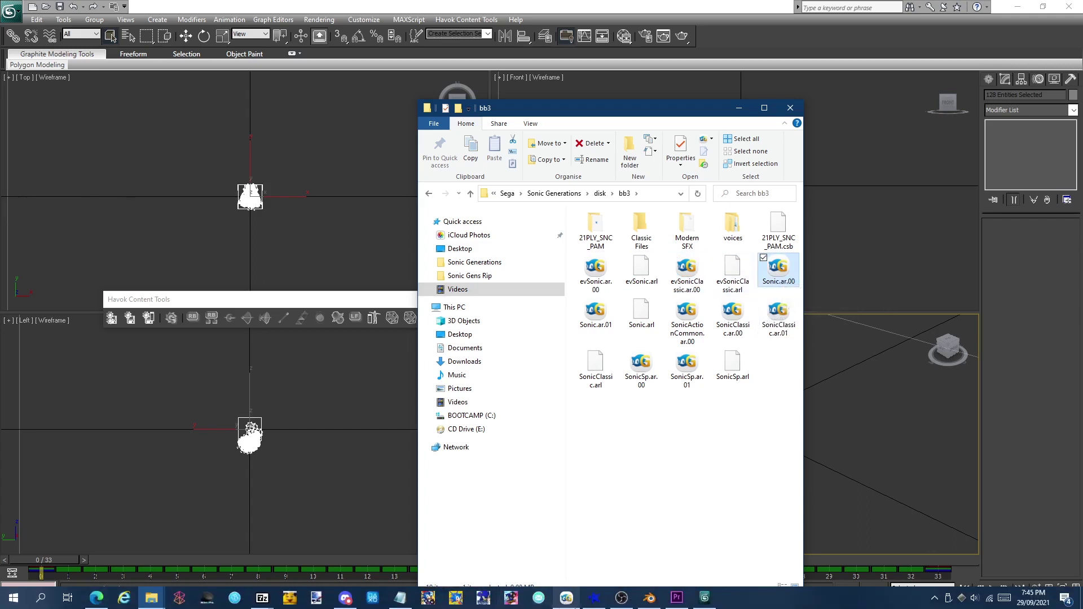
pyautogui.click(567, 598)
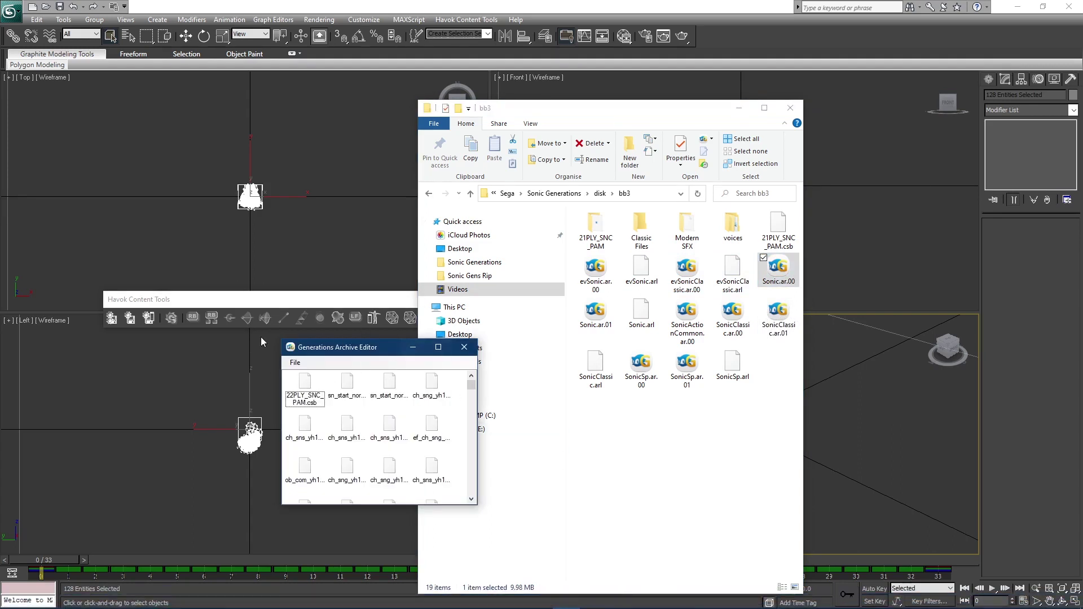
pyautogui.click(780, 274)
pyautogui.click(426, 5)
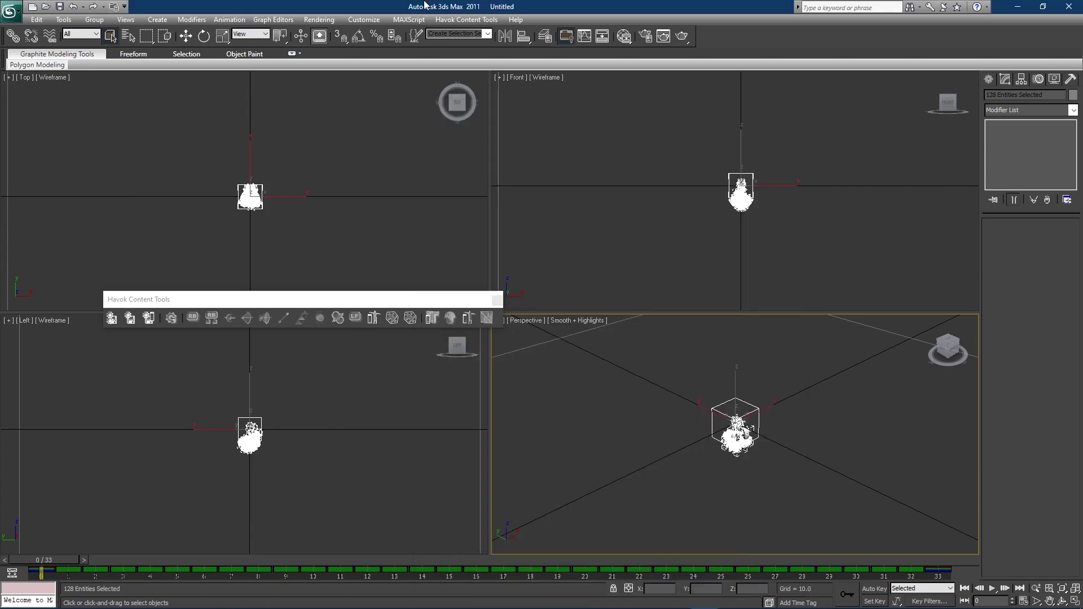
pyautogui.scroll(8, 733, 445)
pyautogui.scroll(-8, 729, 442)
# In Blender, rotate the chr_Sonic_HD armature 90° on X.
pyautogui.click(649, 597)
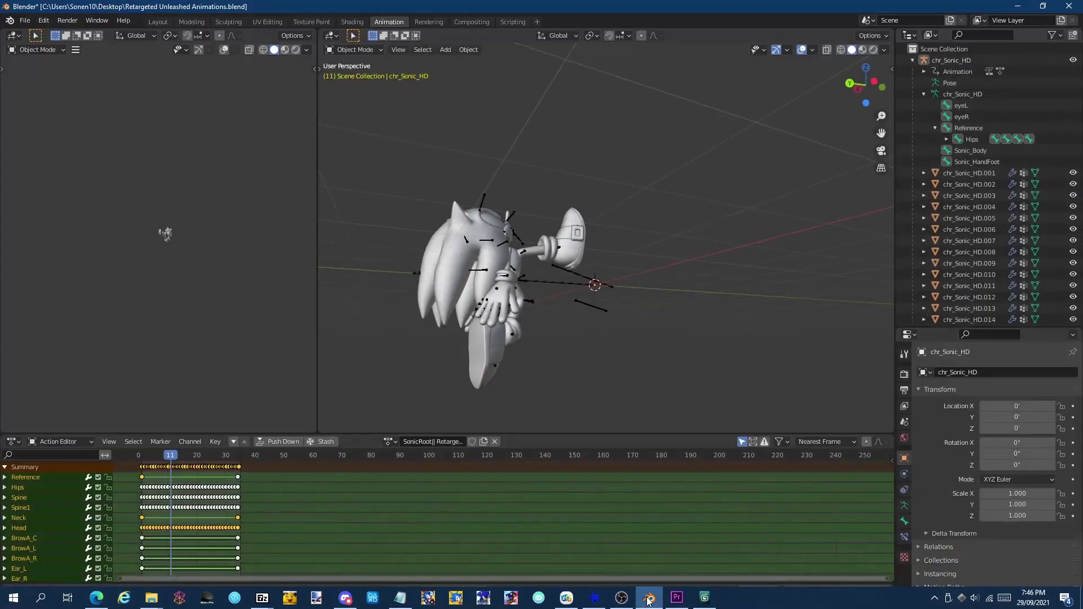
pyautogui.moveTo(615, 330); pyautogui.dragTo(621, 299, button='middle')
pyautogui.click(619, 299)
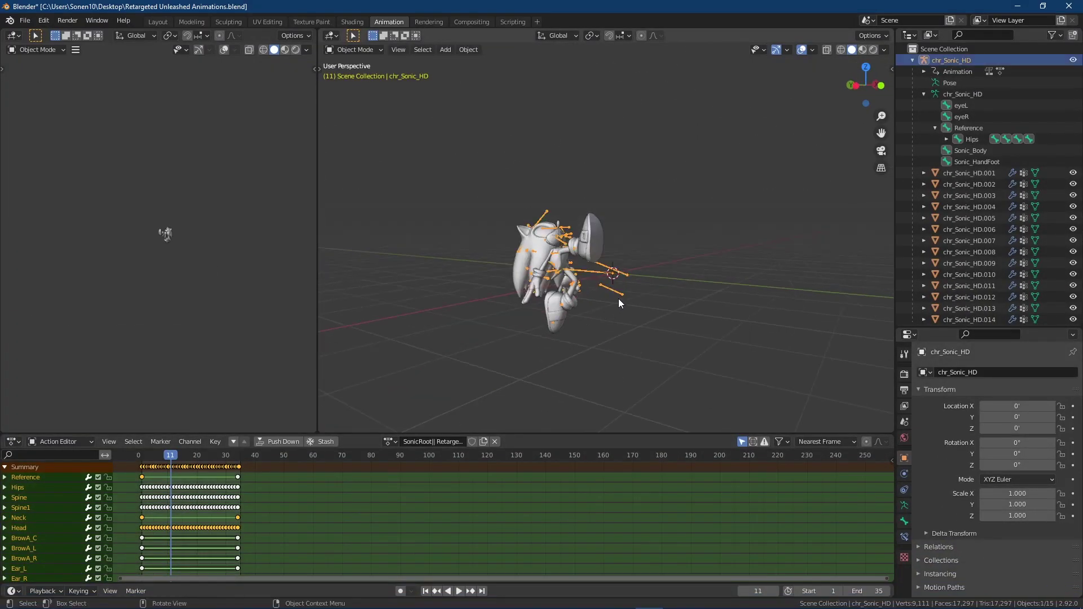
pyautogui.doubleClick(1014, 442)
pyautogui.press('Return')
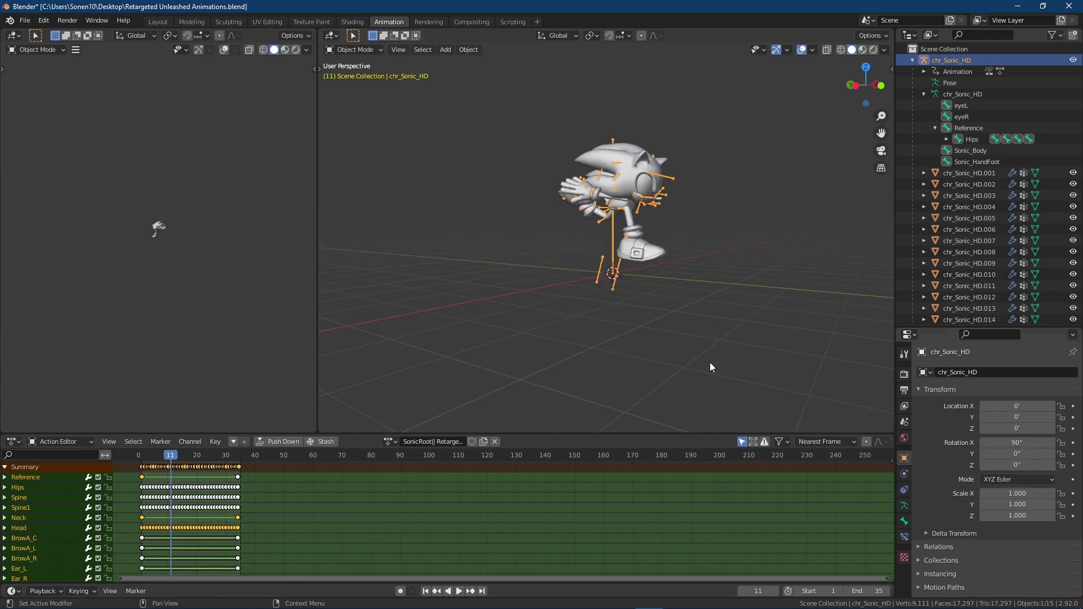
# Export Retargeted Unleashed Animations.fbx using the Havok Export preset.
pyautogui.moveTo(666, 7)
pyautogui.mouseDown()
pyautogui.moveTo(665, 535)
pyautogui.moveTo(734, 469)
pyautogui.moveTo(676, 1)
pyautogui.mouseUp()
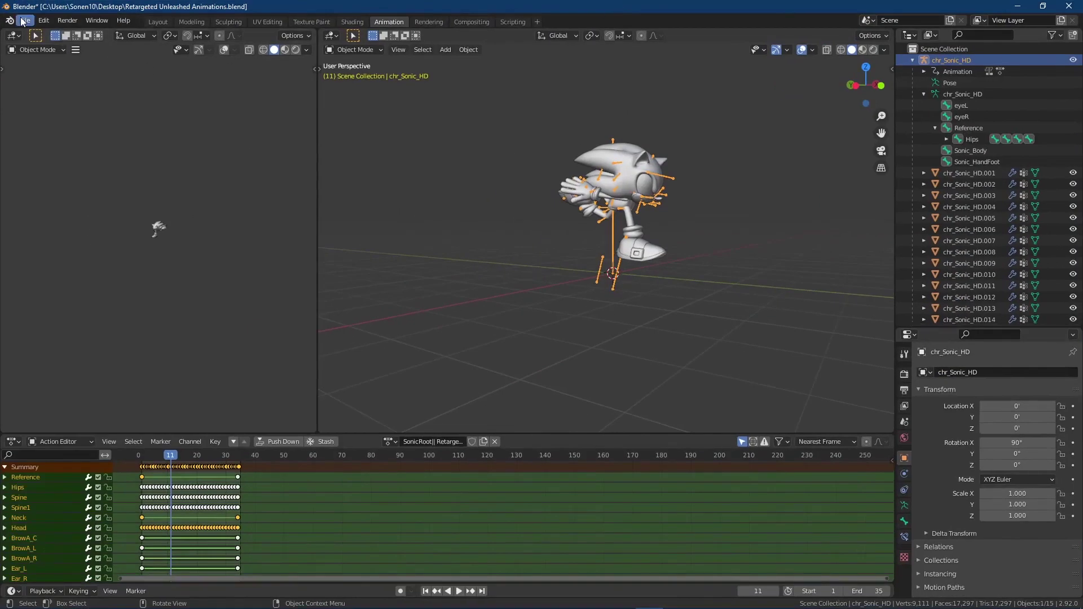
pyautogui.click(26, 20)
pyautogui.moveTo(42, 184)
pyautogui.click(153, 252)
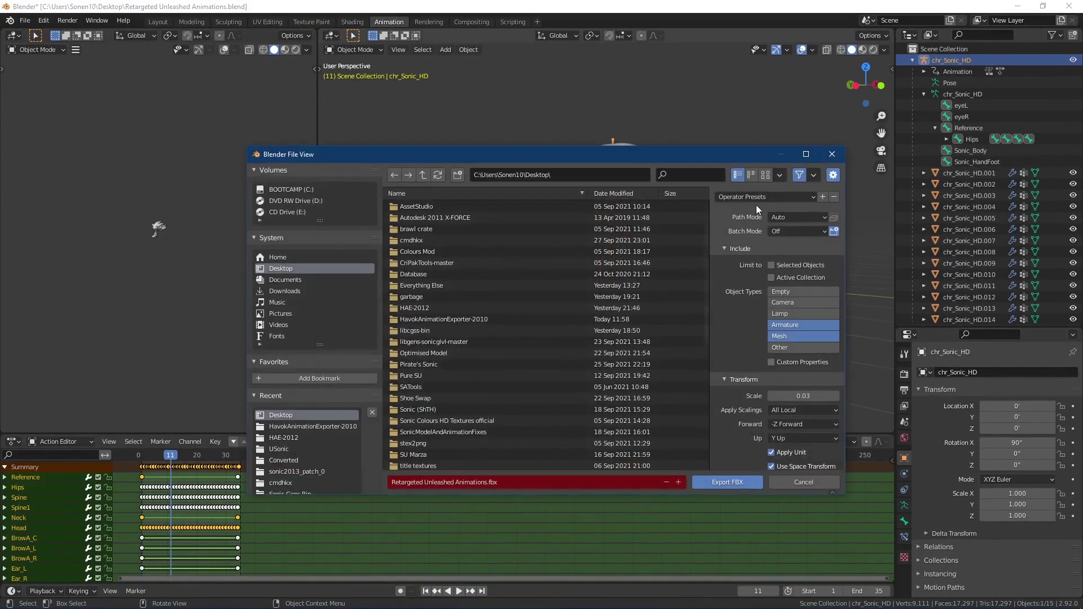
pyautogui.click(762, 197)
pyautogui.click(759, 249)
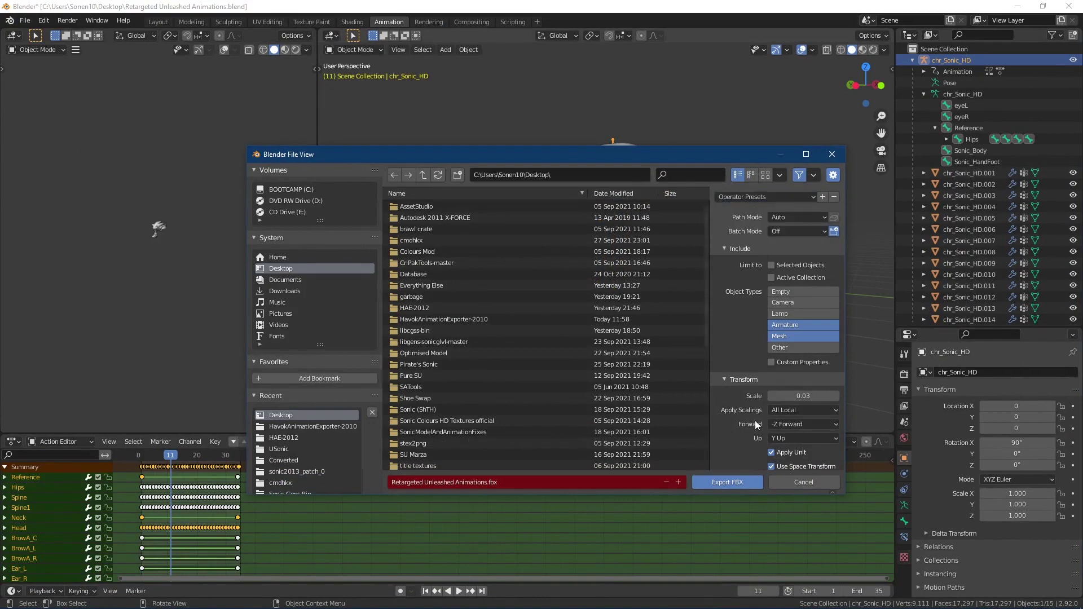
pyautogui.click(727, 480)
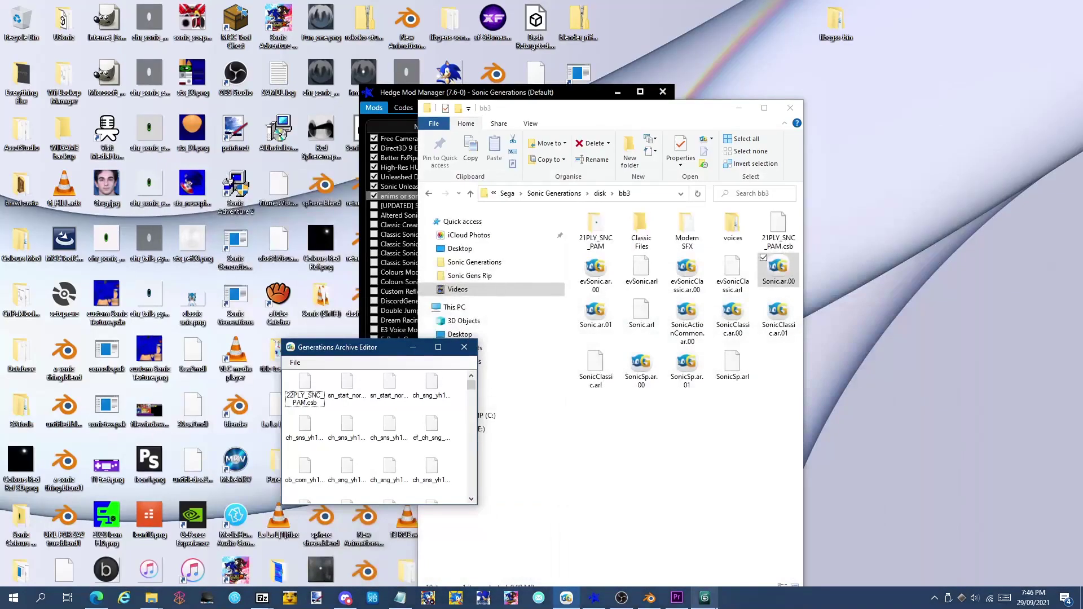
# Switch to 3ds Max and start a fresh empty scene.
pyautogui.click(645, 555)
pyautogui.click(10, 11)
pyautogui.click(28, 34)
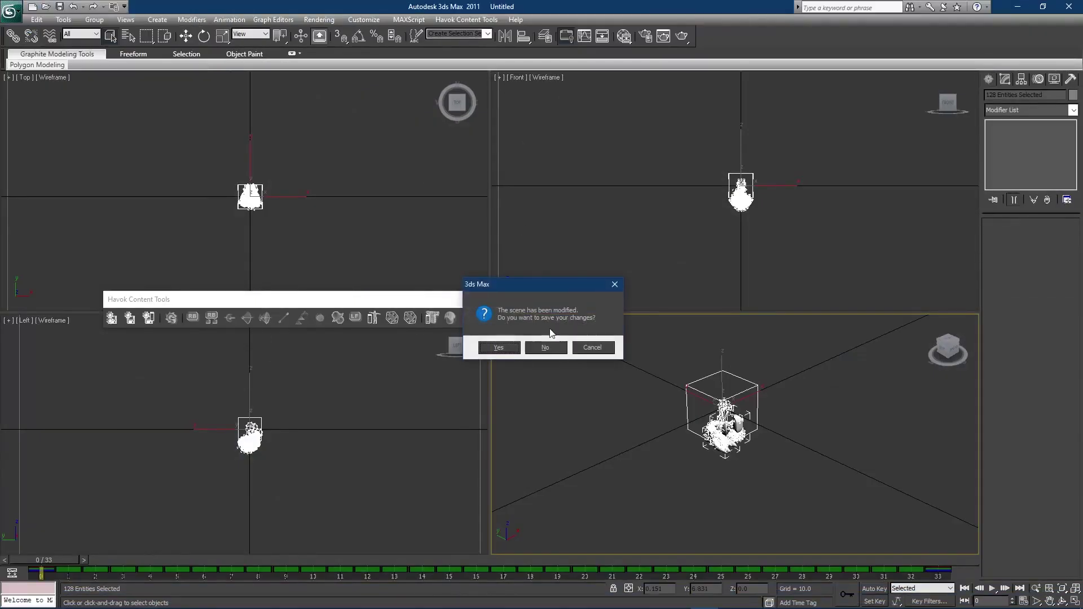
# Discard the old scene and import Retargeted Unleashed Animations.fbx with the Retarget.002 take.
pyautogui.click(547, 345)
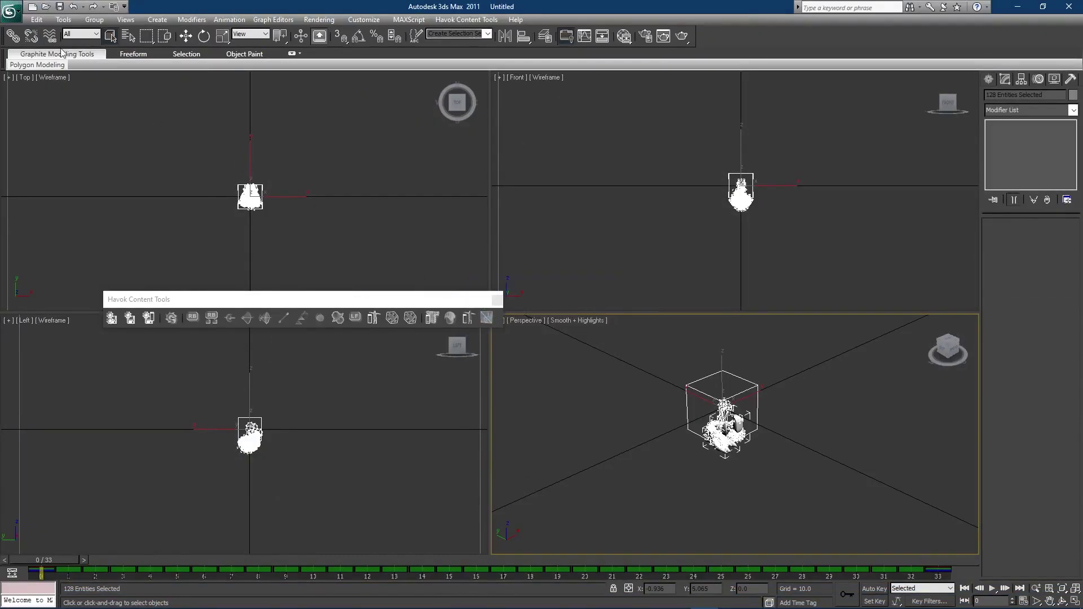
pyautogui.click(17, 11)
pyautogui.click(40, 163)
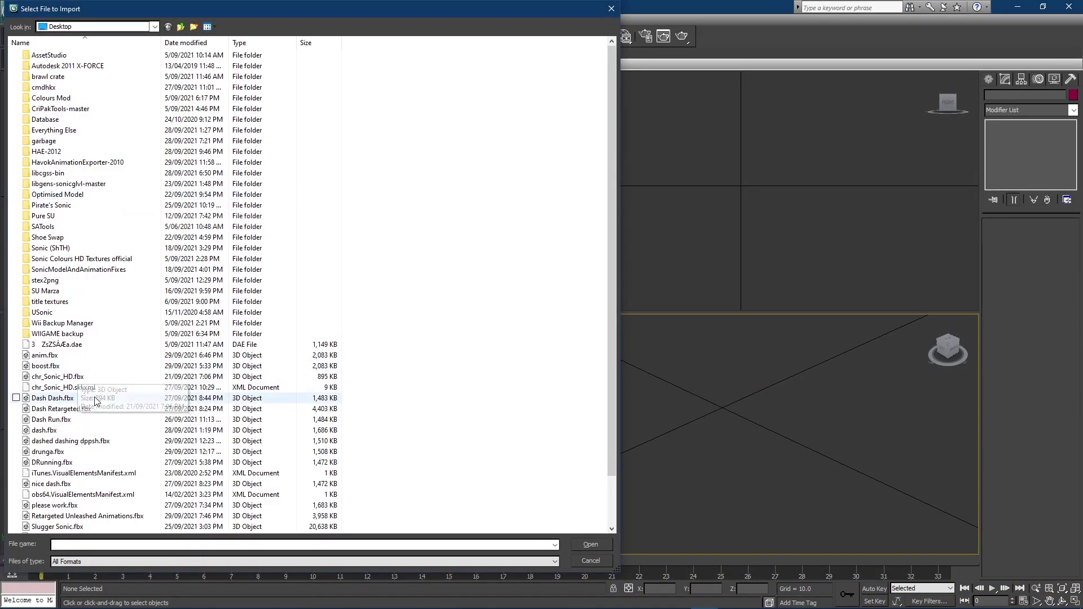
pyautogui.click(56, 484)
pyautogui.scroll(-2, 77, 474)
pyautogui.doubleClick(76, 462)
pyautogui.click(657, 391)
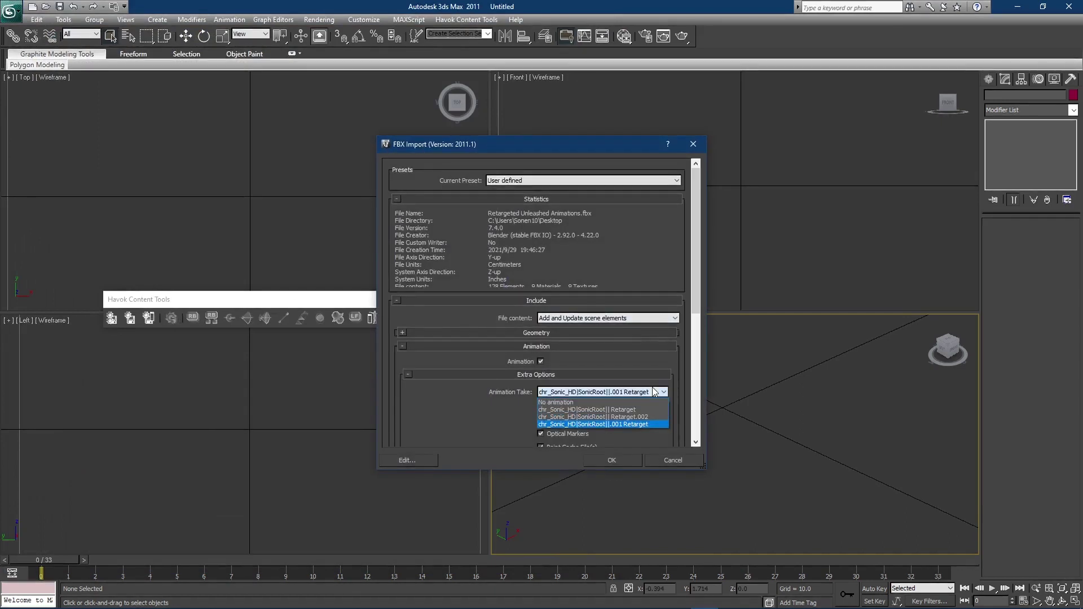
pyautogui.click(648, 413)
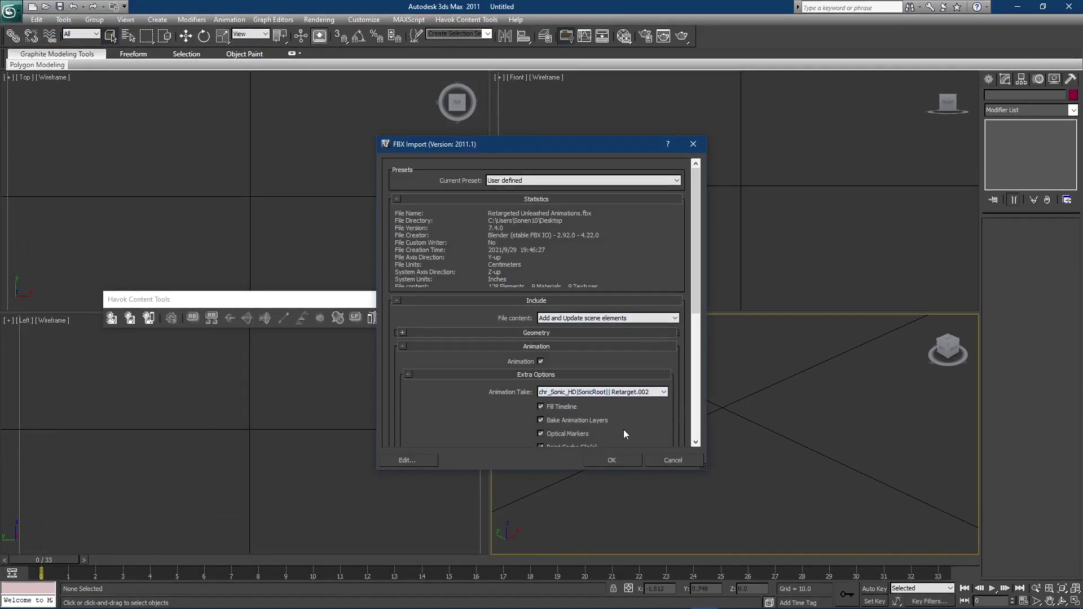
# Confirm the FBX import and bring 3ds Max forward showing the imported Sonic model.
pyautogui.click(615, 459)
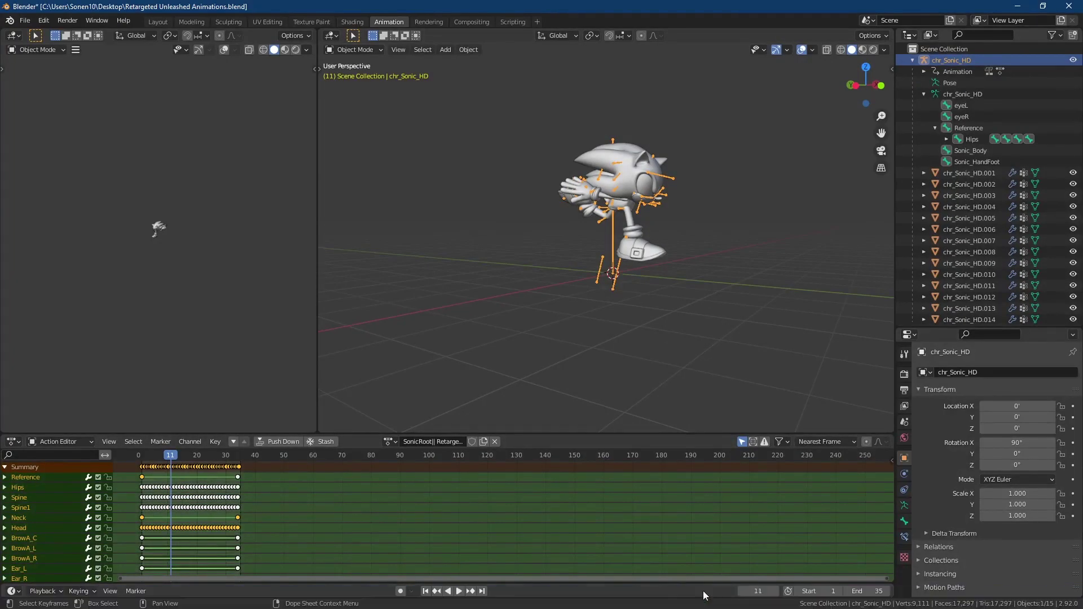
pyautogui.moveTo(648, 8); pyautogui.dragTo(591, 580)
pyautogui.click(900, 490)
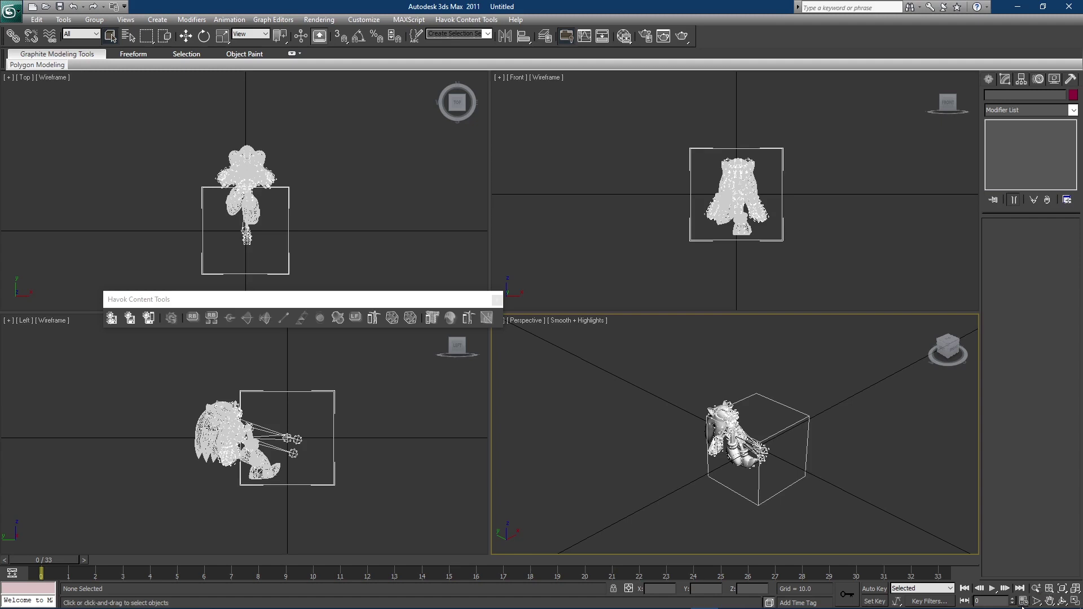
# Set a custom 60 FPS rate and rescale the animation to frames 0–80, keeping Use TrackBar on.
pyautogui.click(1023, 602)
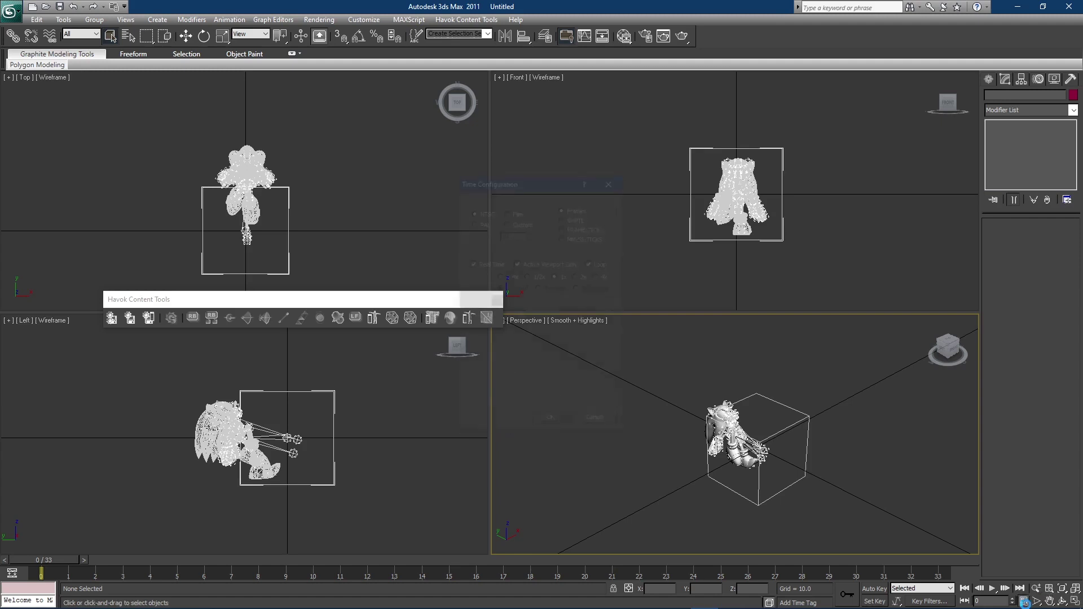
pyautogui.click(506, 222)
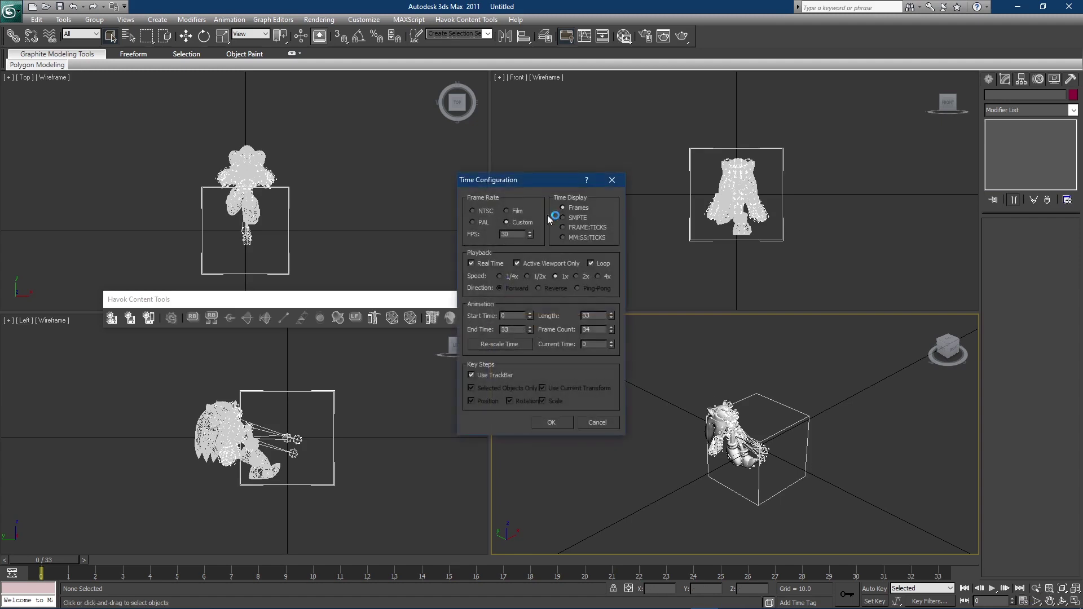
pyautogui.click(496, 225)
pyautogui.write('60')
pyautogui.click(507, 344)
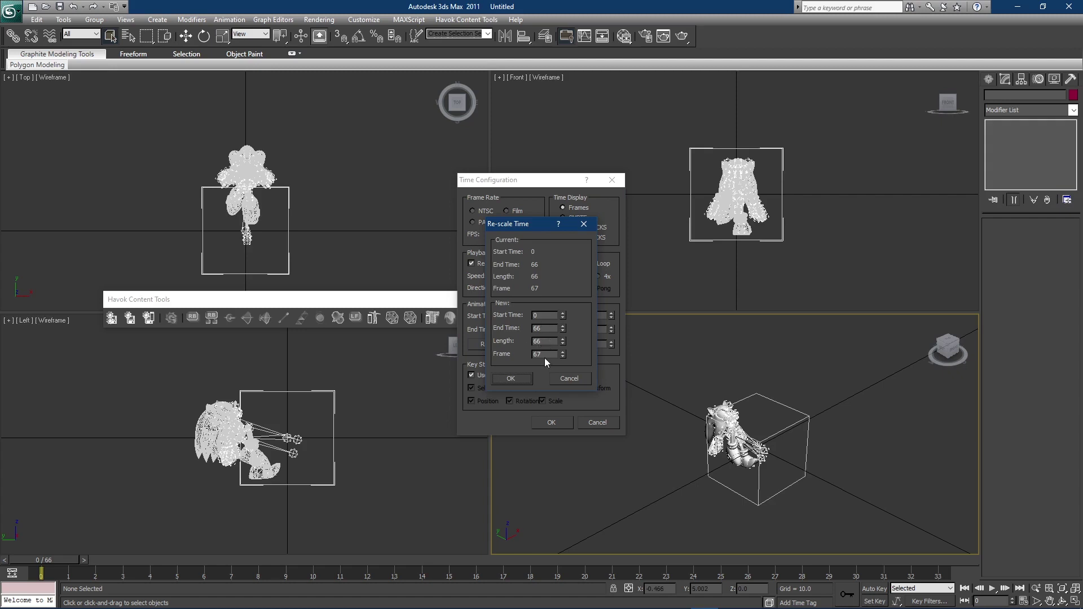
pyautogui.moveTo(544, 356); pyautogui.dragTo(498, 361)
pyautogui.click(513, 377)
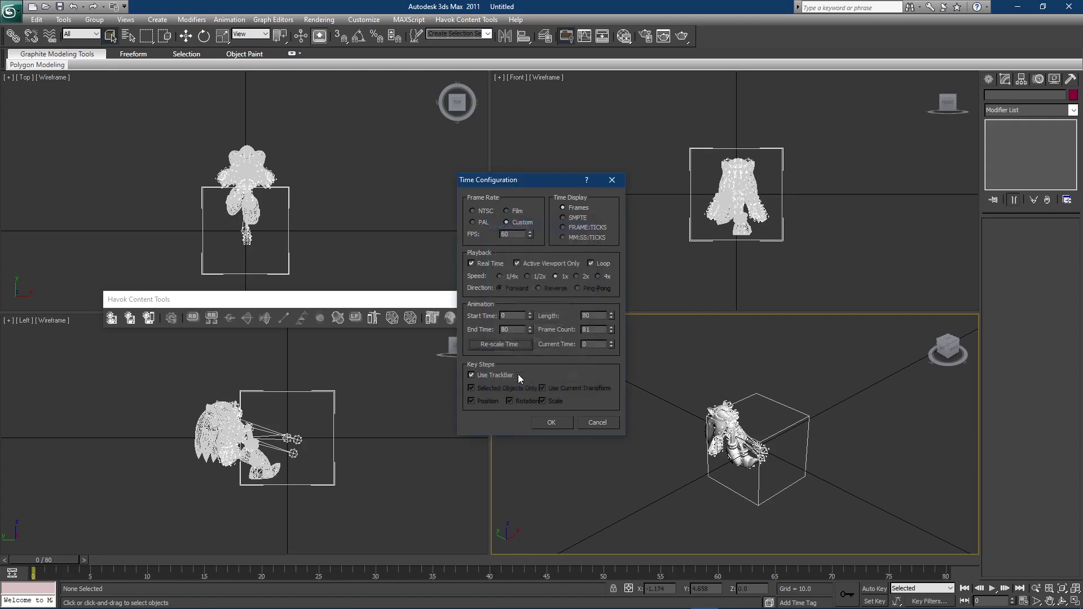
pyautogui.click(518, 375)
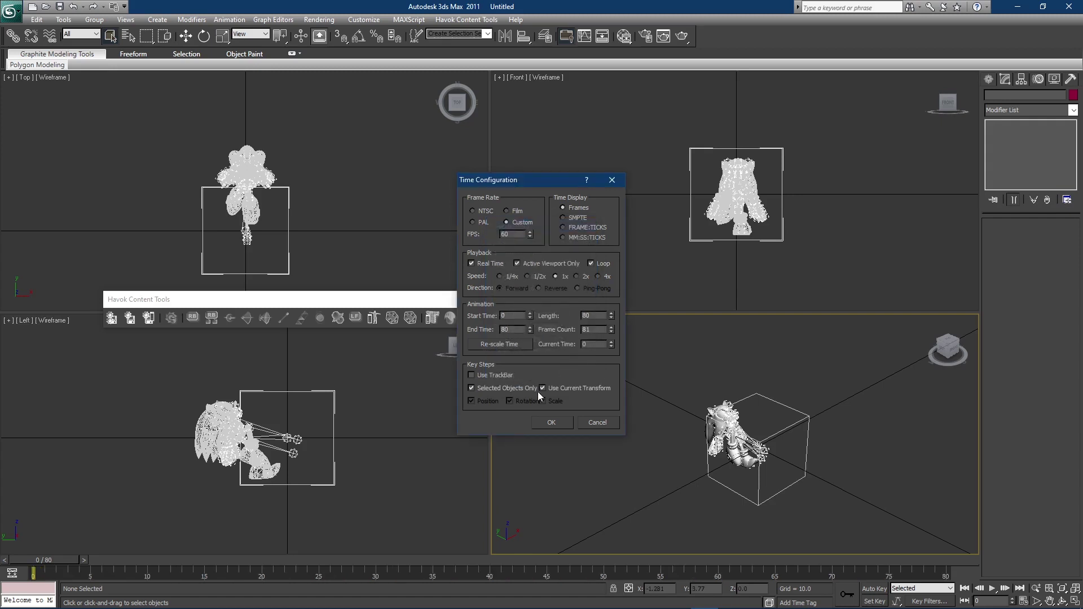
pyautogui.click(482, 376)
pyautogui.click(549, 422)
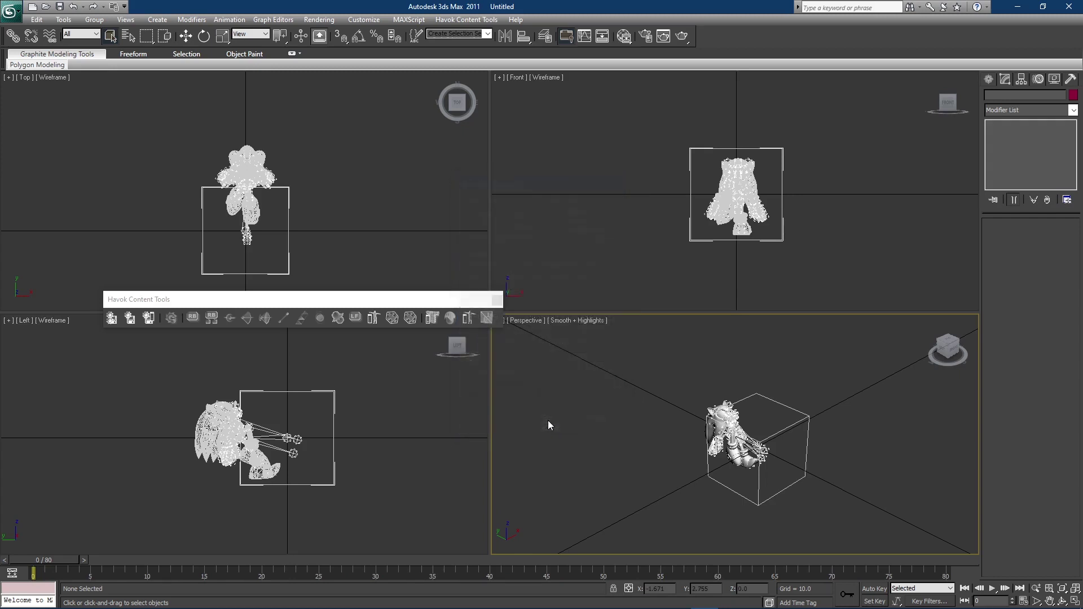
# Stop the playback at frame 49 and export the scene through the Havok Content Tools panel.
pyautogui.click(992, 589)
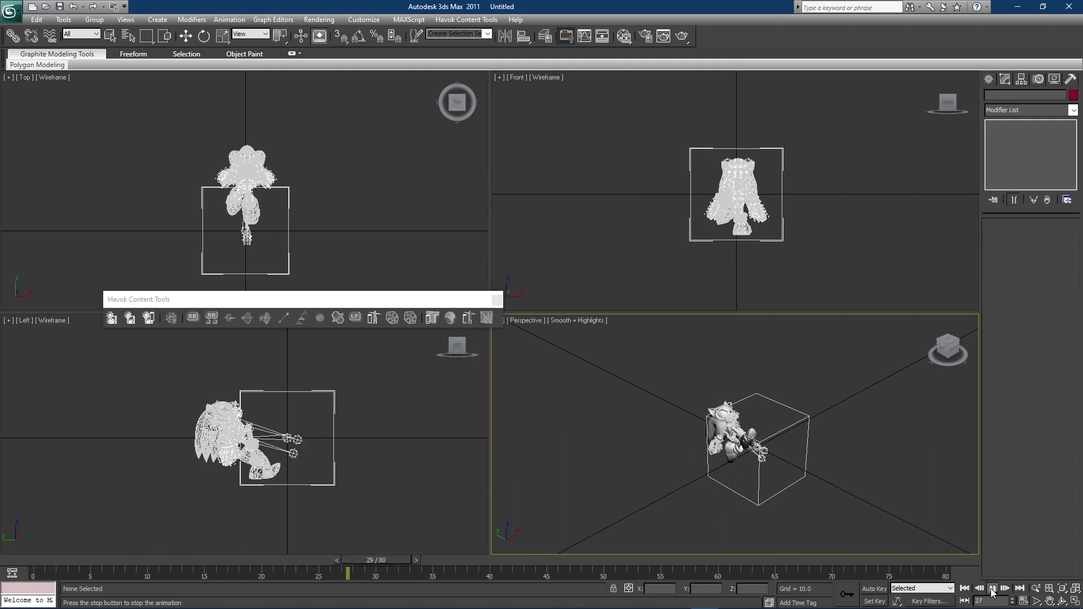
pyautogui.click(992, 588)
pyautogui.click(188, 303)
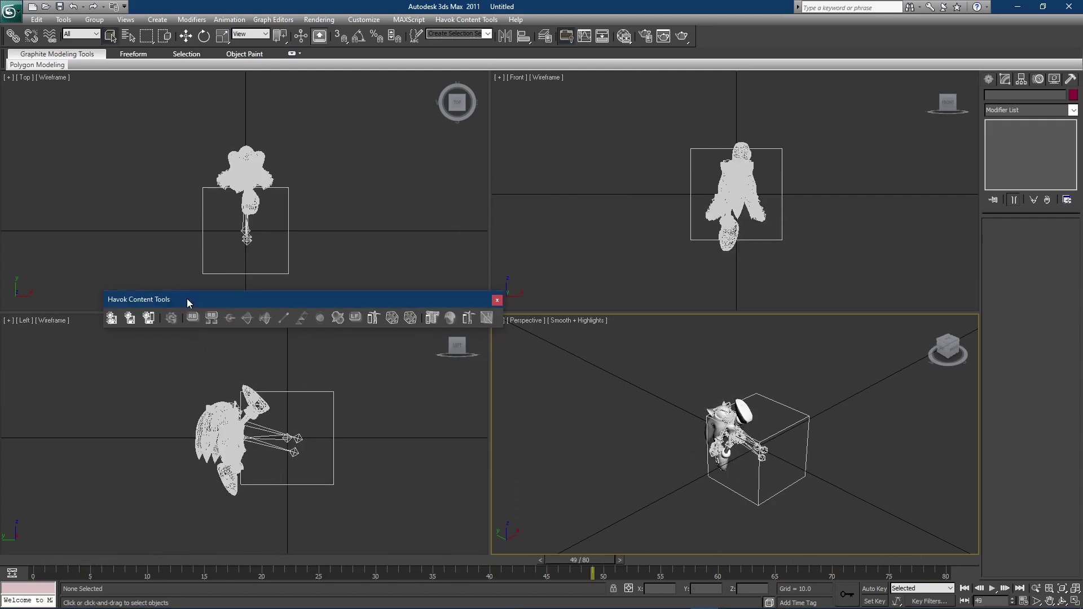
pyautogui.moveTo(189, 299); pyautogui.dragTo(280, 340)
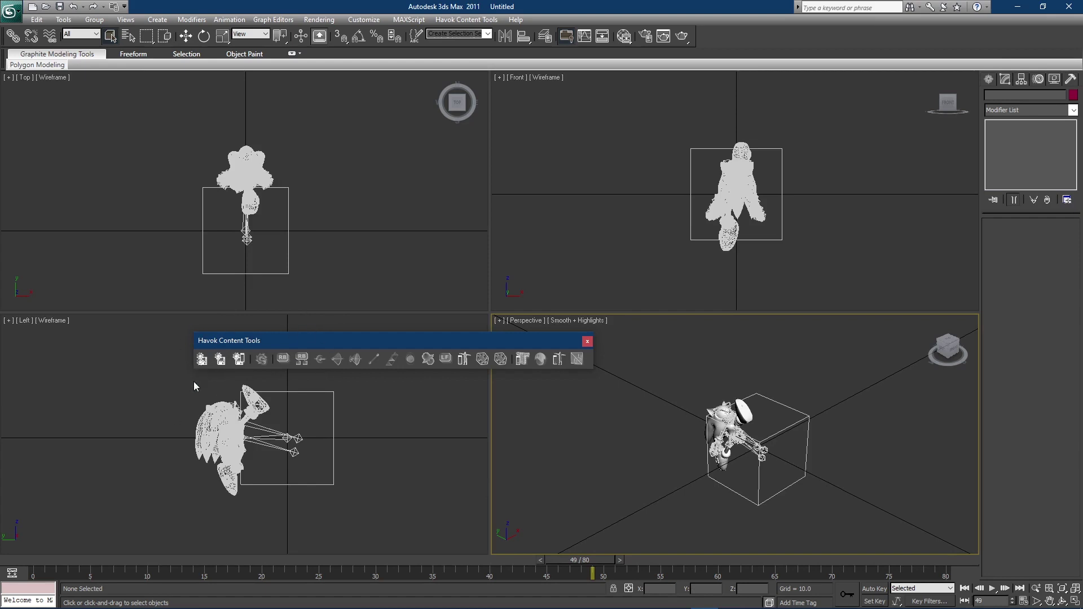
pyautogui.click(220, 360)
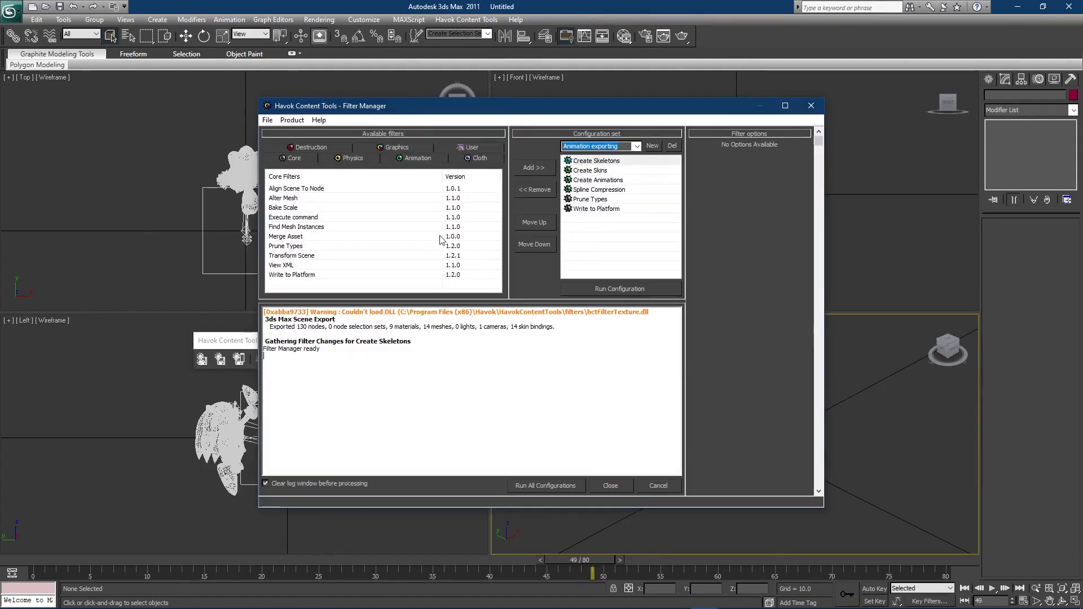
# Load the AnimationExport.hko configuration set in Filter Manager and run it.
pyautogui.click(268, 120)
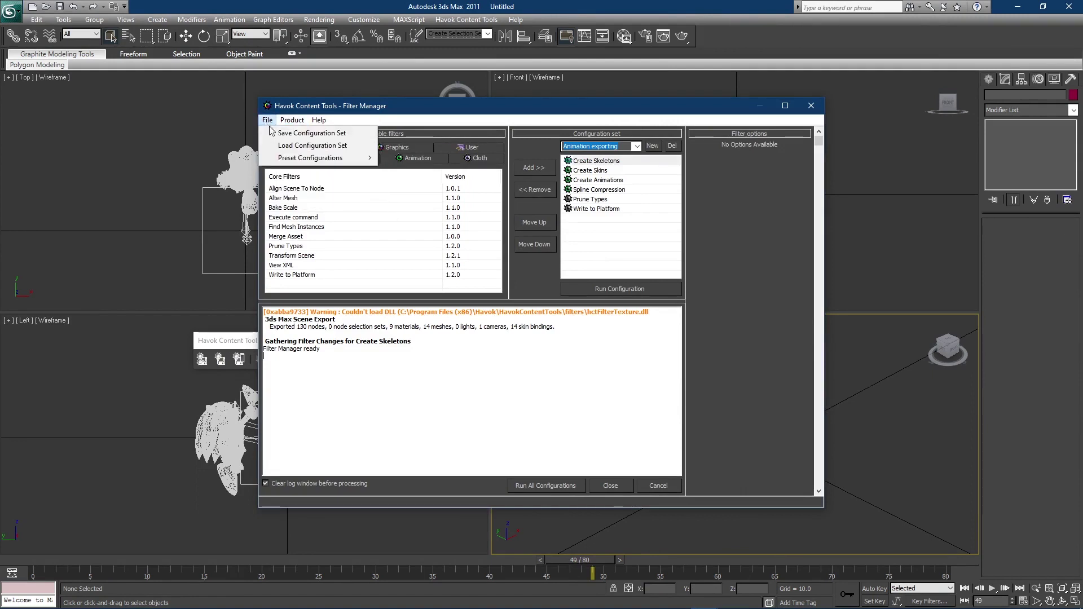
pyautogui.click(285, 146)
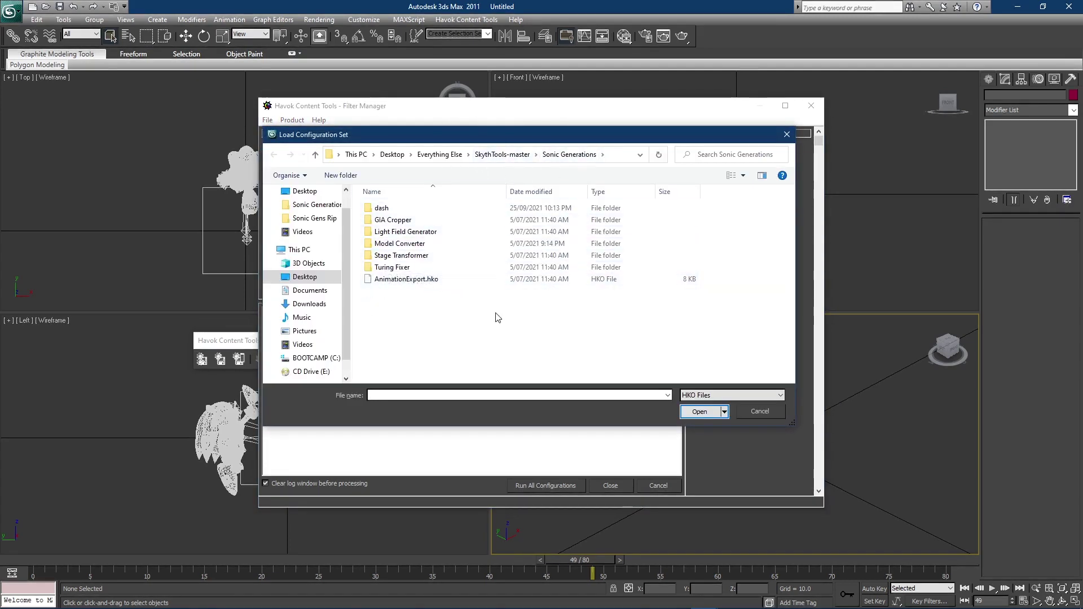
pyautogui.click(412, 281)
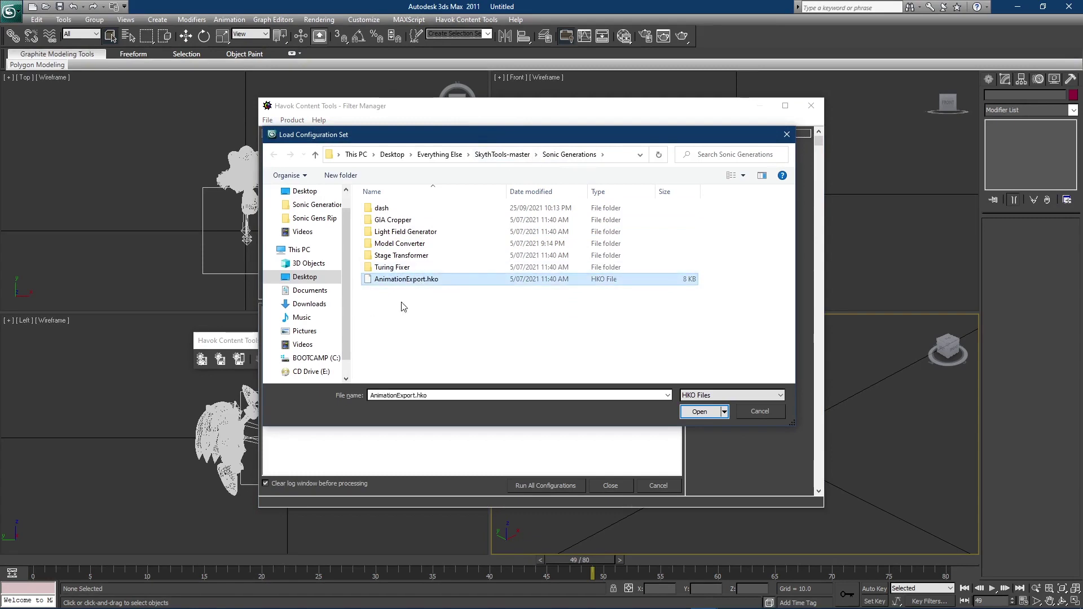
pyautogui.doubleClick(438, 284)
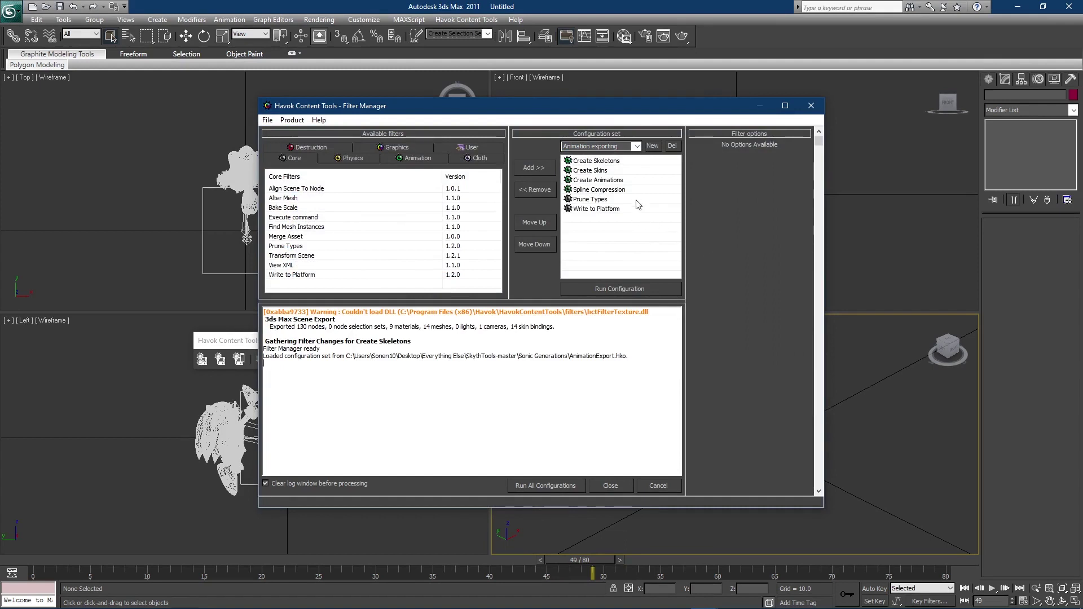
pyautogui.click(614, 162)
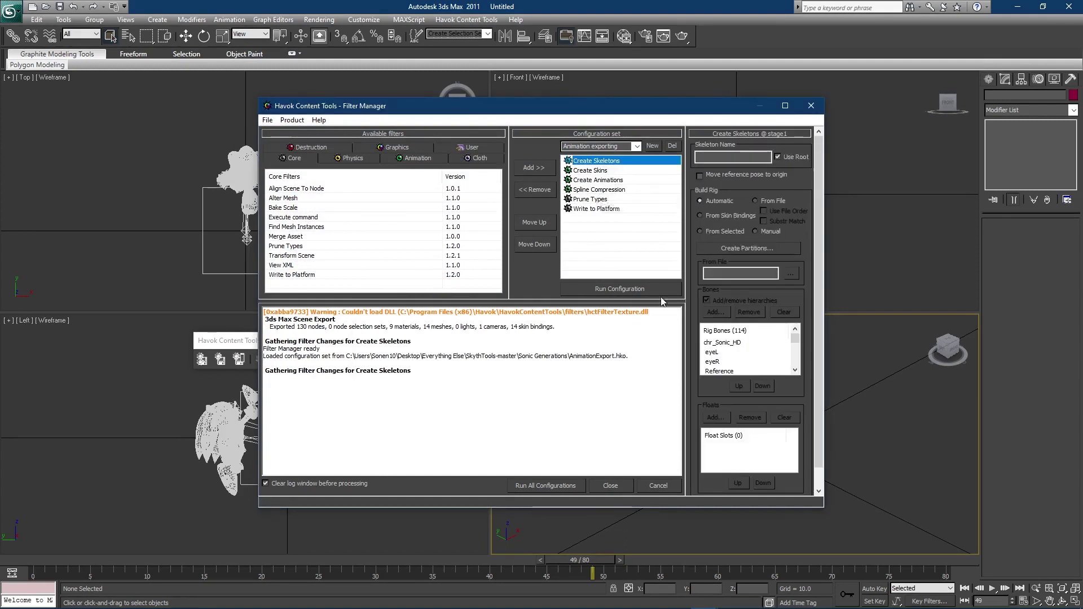
pyautogui.click(634, 291)
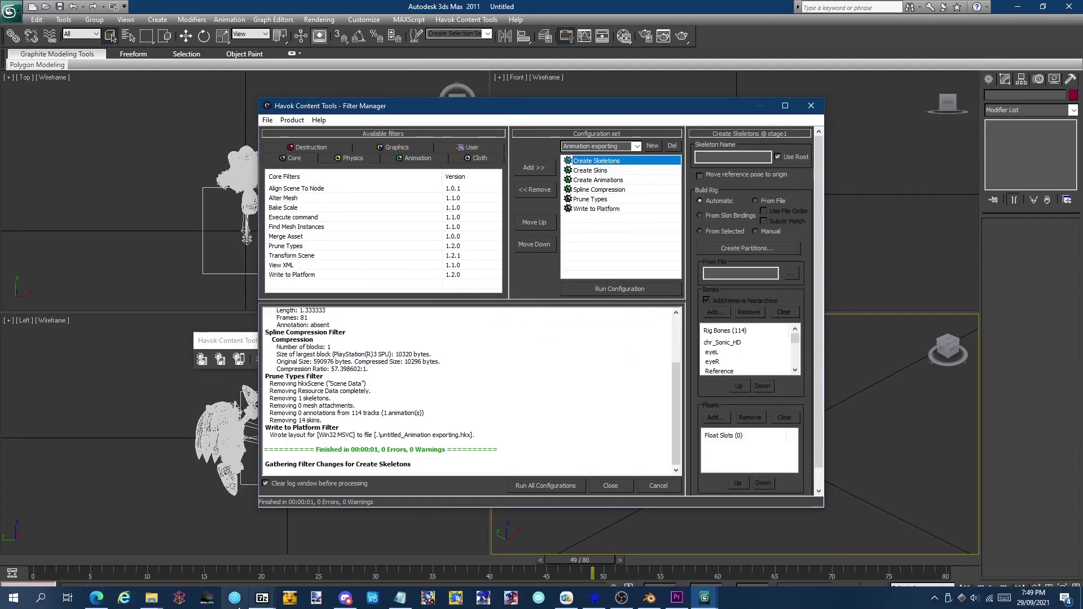
# Delete the old sn_jet_loop.anm.hkx from the Sonic Generations folder.
pyautogui.moveTo(152, 599)
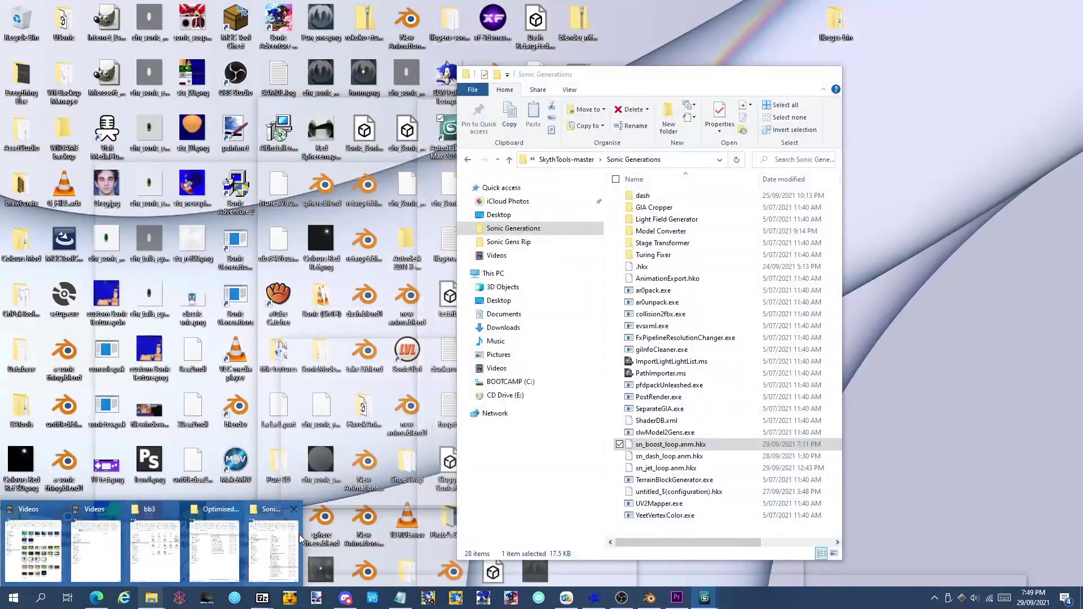
pyautogui.click(283, 538)
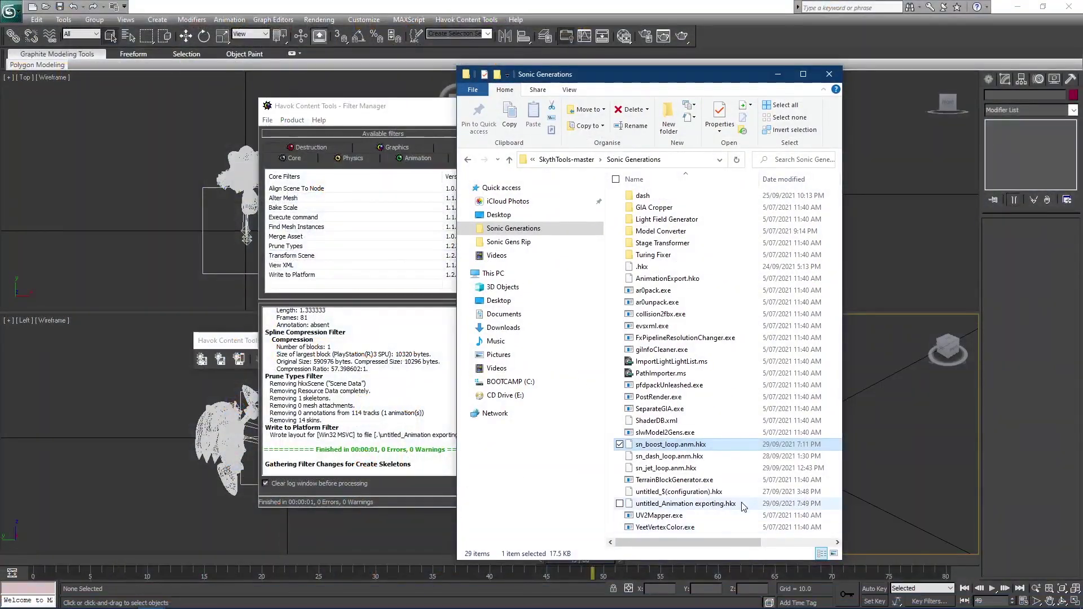
pyautogui.click(671, 469)
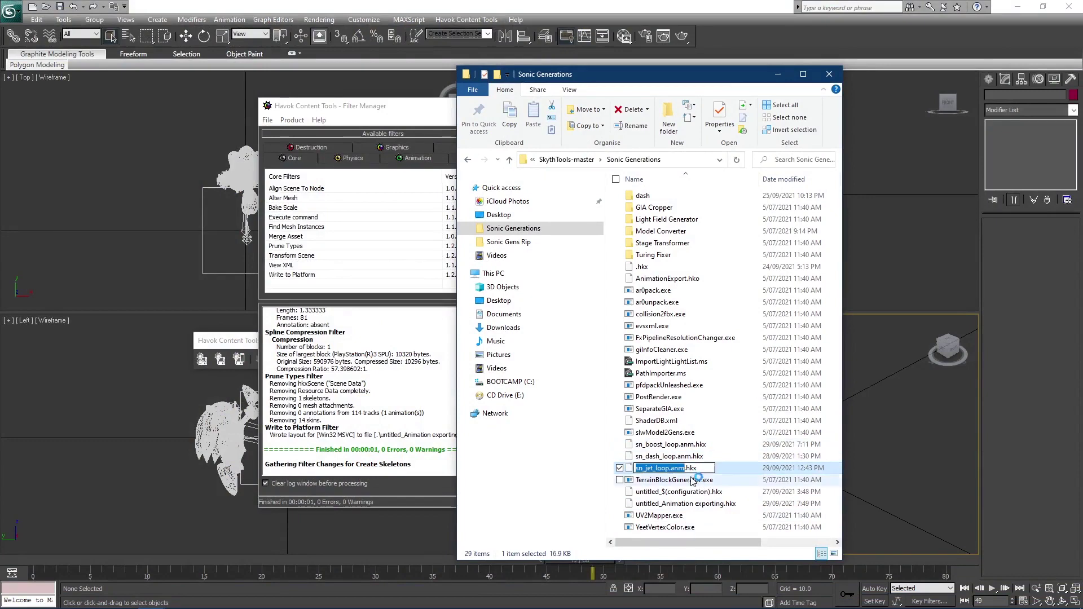
pyautogui.press('Delete')
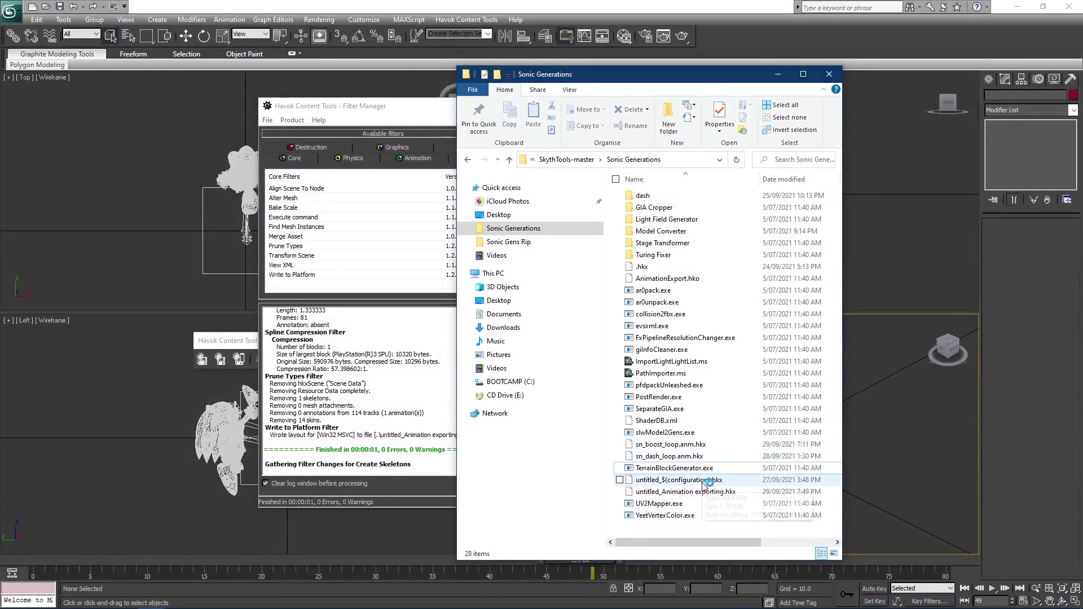
# Rename untitled_Animation exporting.hkx to sn_jet_loop.anm.hkx and bring up the Generations Archive Editor.
pyautogui.click(706, 492)
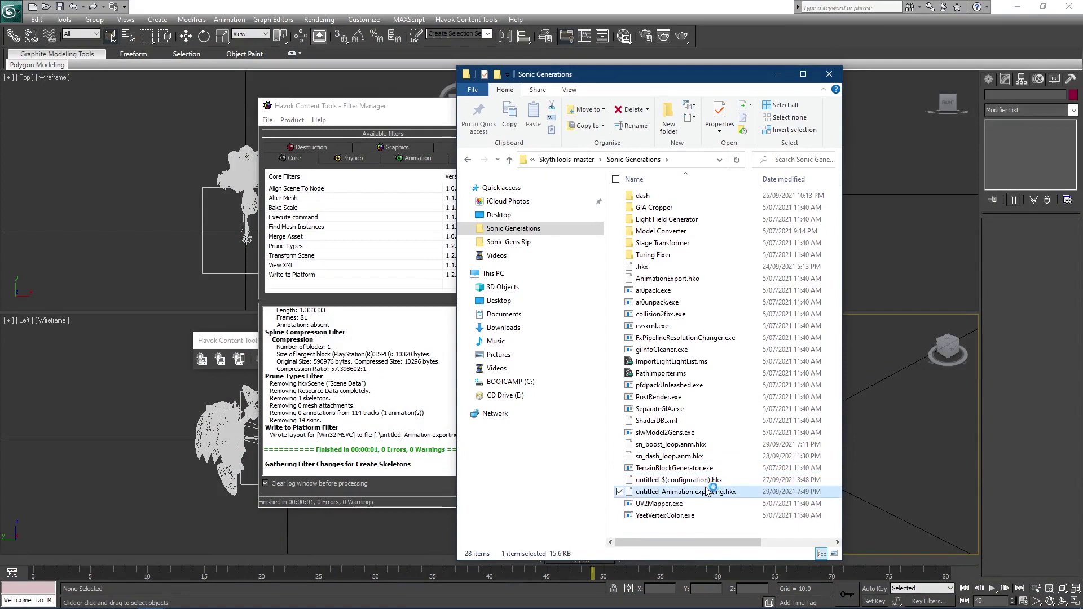
pyautogui.click(706, 492)
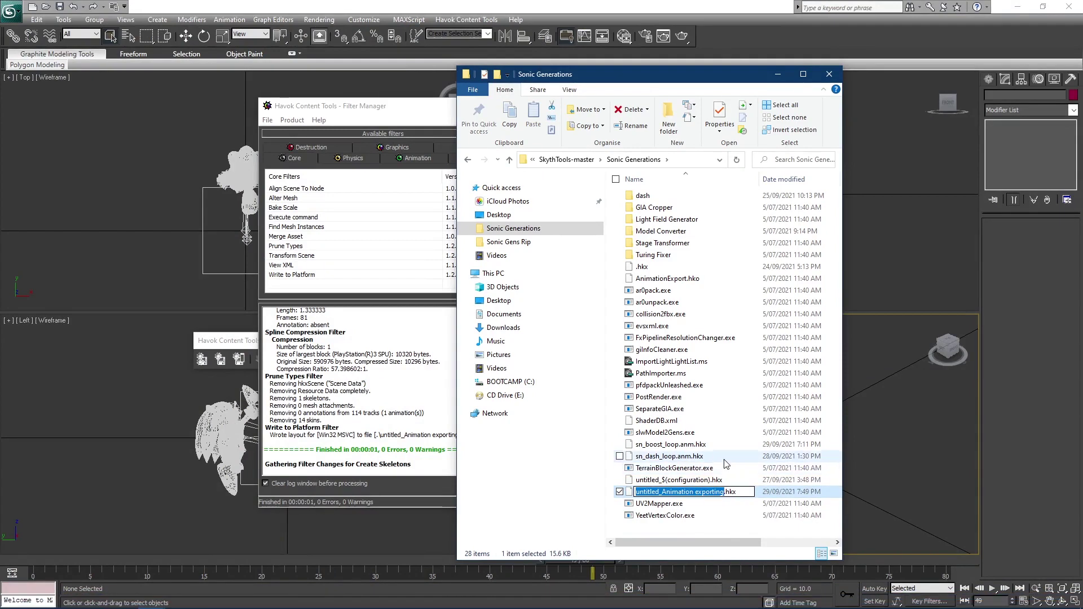
pyautogui.write('sn_jet_loop.anm')
pyautogui.press('Return')
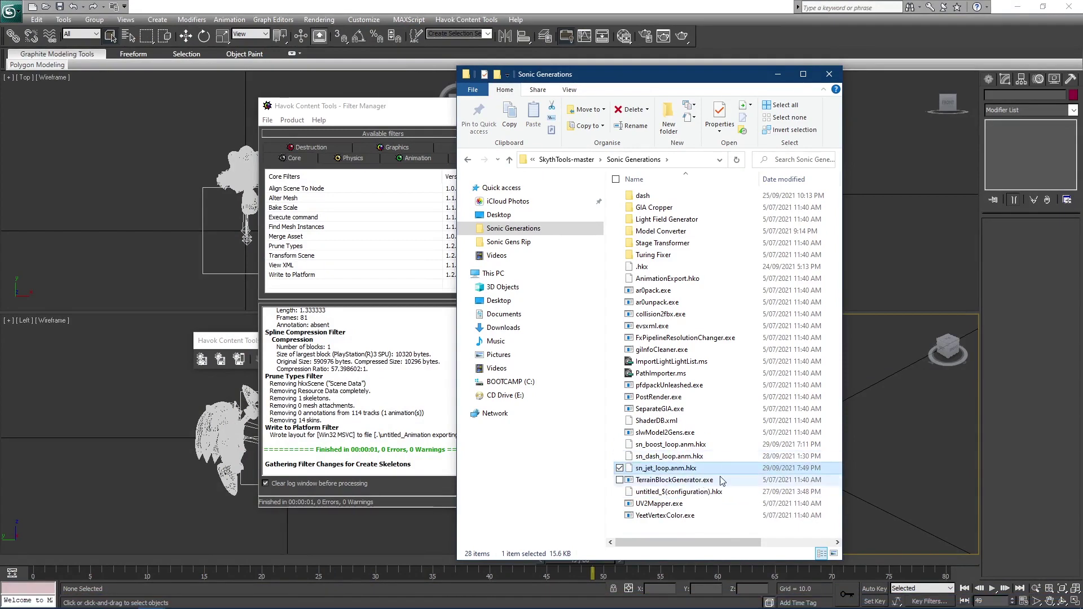
pyautogui.moveTo(655, 475); pyautogui.dragTo(676, 469)
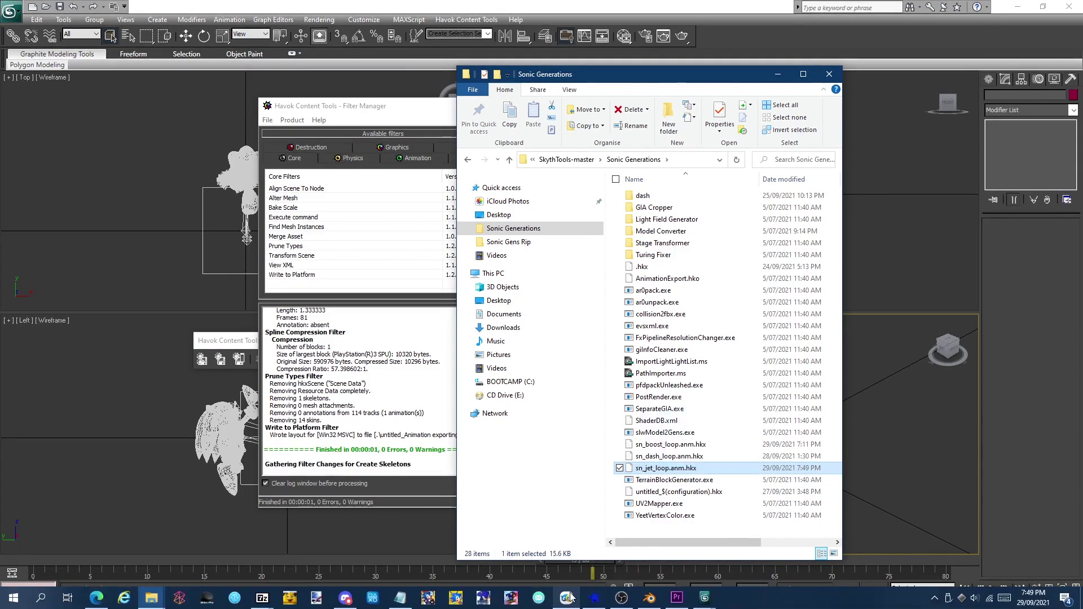
pyautogui.click(568, 597)
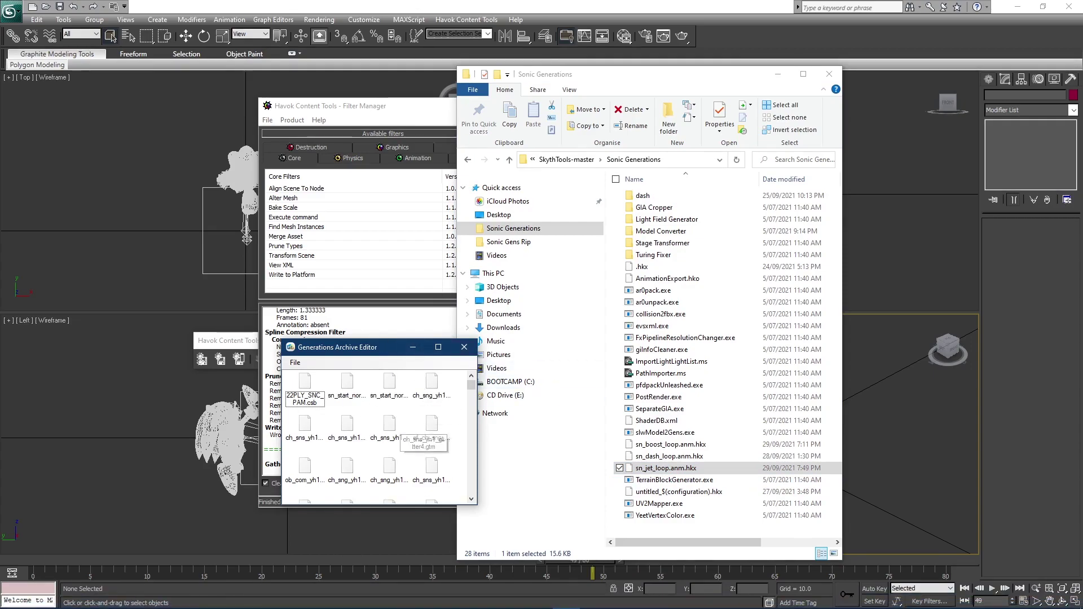
# Look at the options for the Sonic.ar.00 archive in the game's bb3 data folder, then set that folder aside.
pyautogui.moveTo(151, 598)
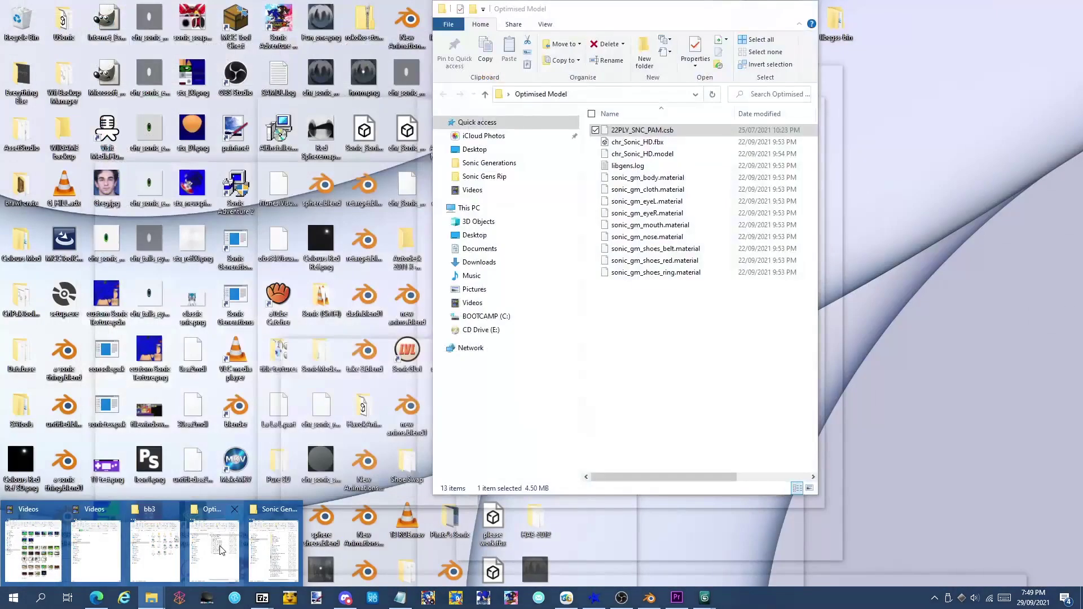
pyautogui.click(156, 552)
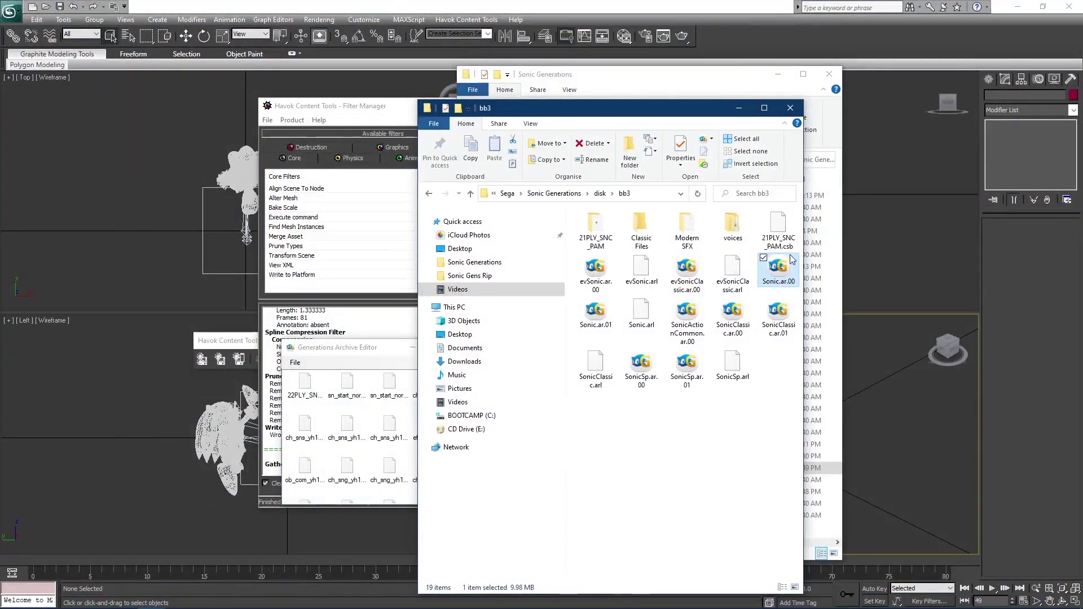
pyautogui.rightClick(770, 268)
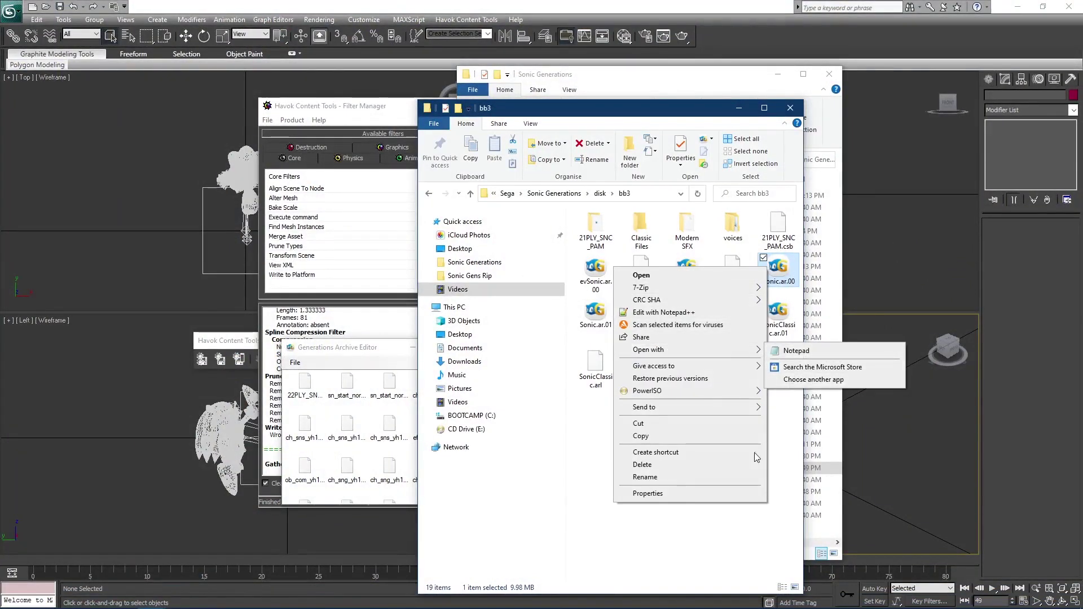
pyautogui.click(740, 109)
# Add sn_jet_loop.anm.hkx to the open archive and save it, accepting ARL generation.
pyautogui.click(663, 470)
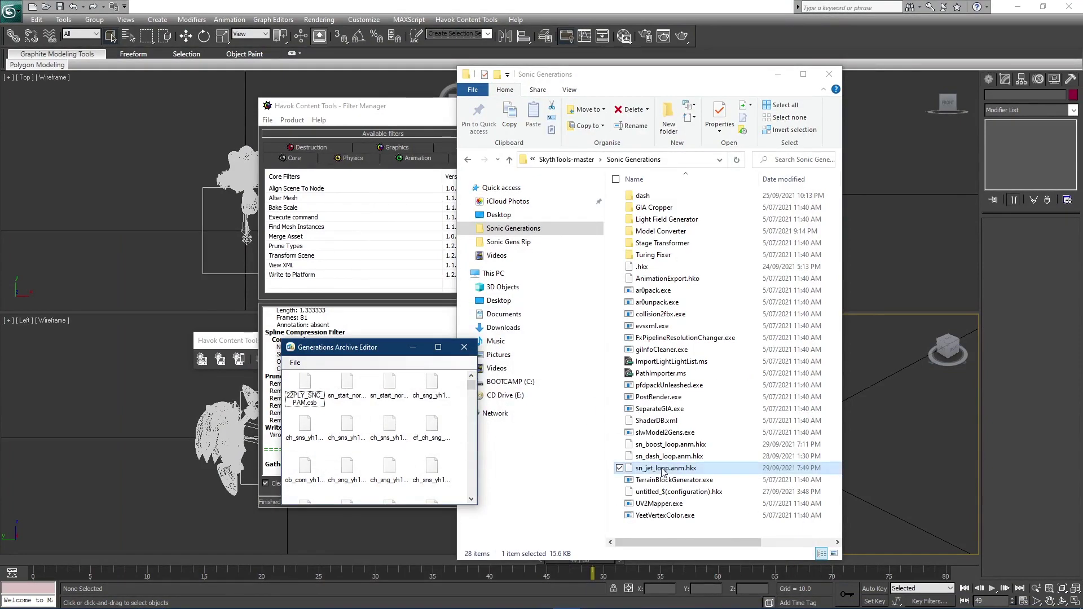
pyautogui.moveTo(679, 470); pyautogui.dragTo(447, 431)
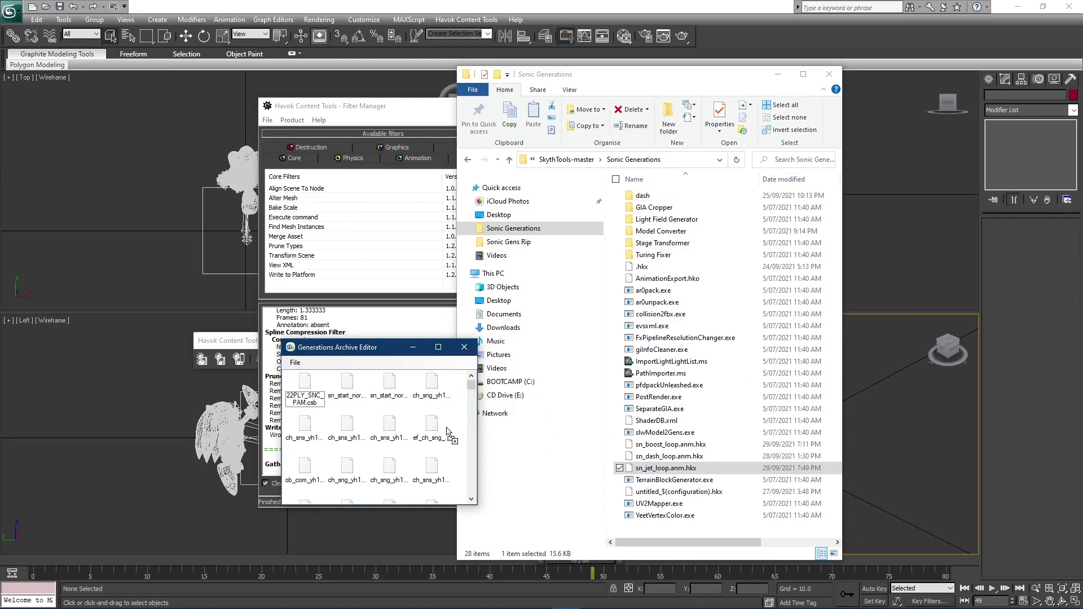
pyautogui.click(294, 364)
pyautogui.click(331, 424)
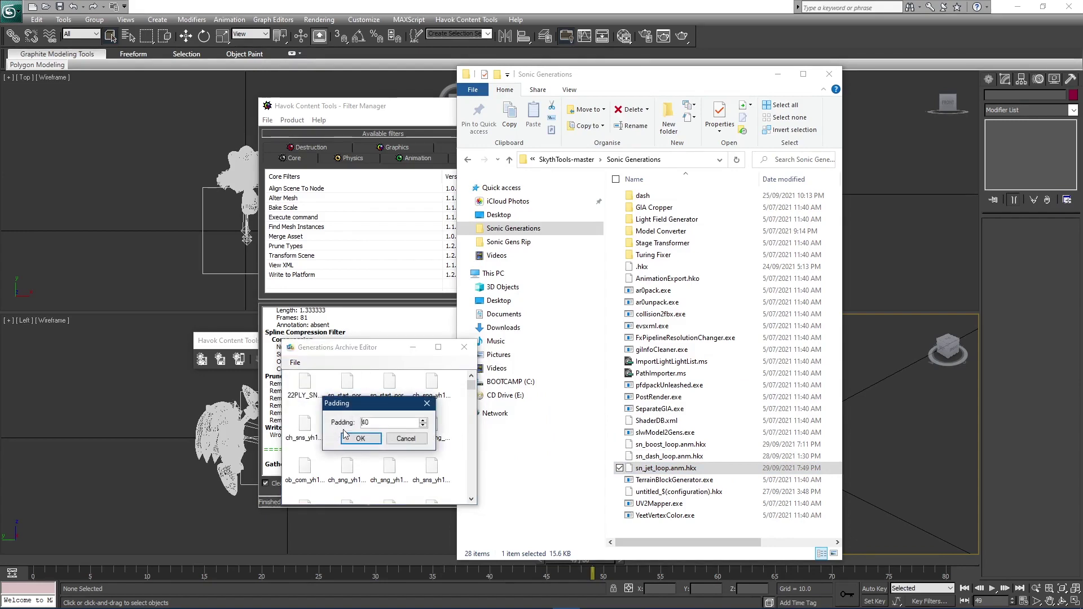
pyautogui.click(523, 342)
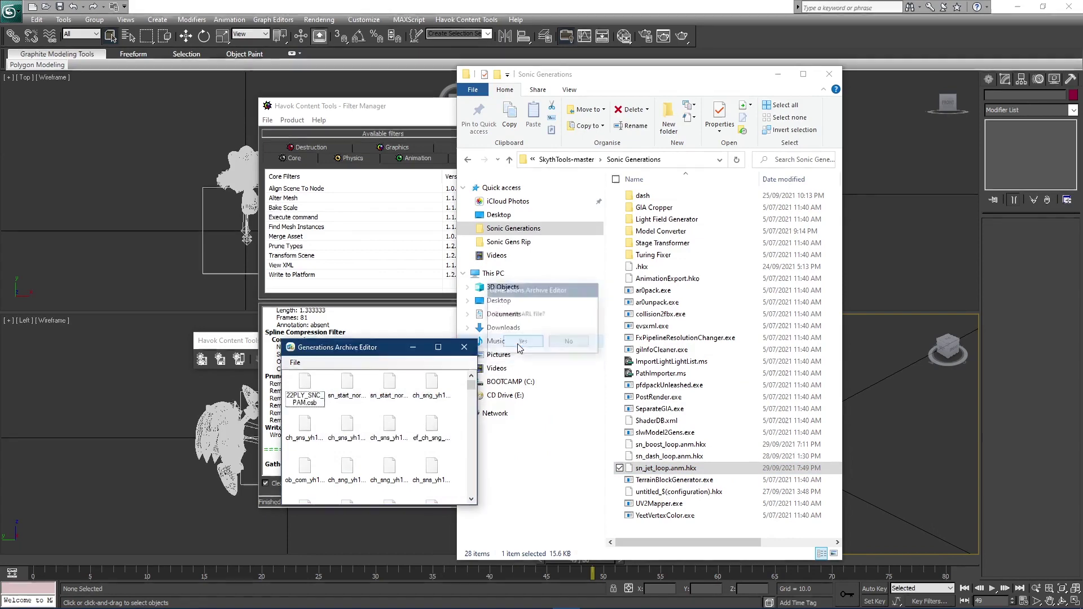
# Launch Sonic Generations from the Start menu.
pyautogui.click(12, 598)
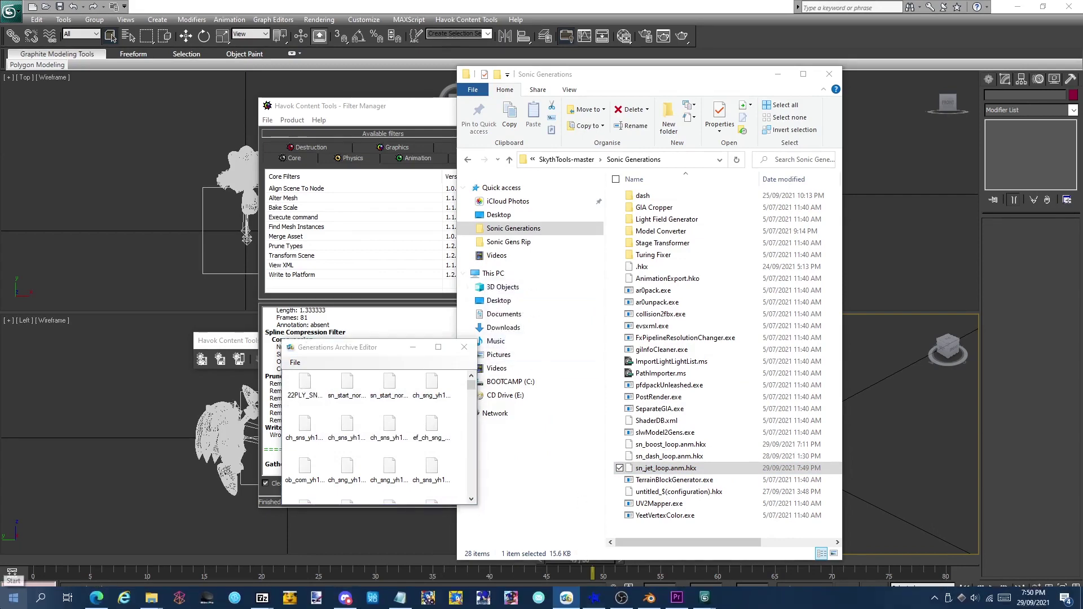
pyautogui.scroll(-3, 279, 361)
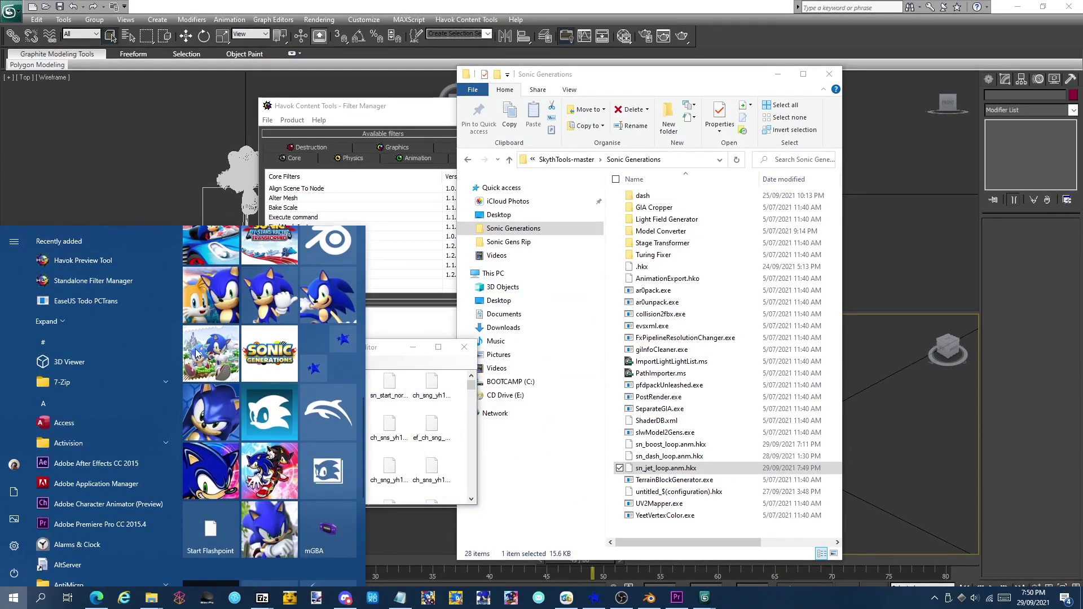
pyautogui.click(607, 533)
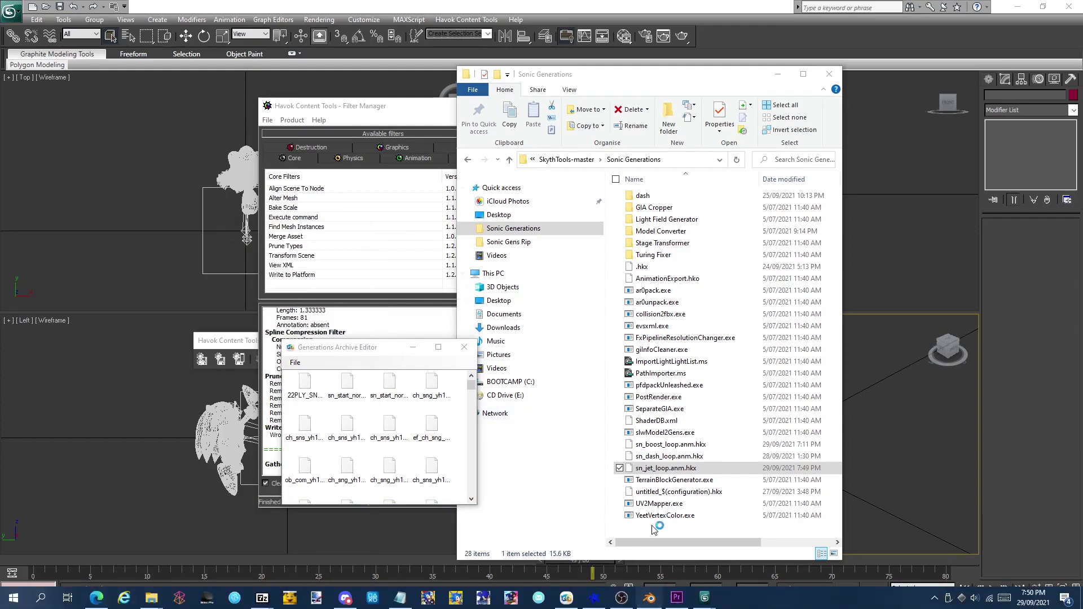